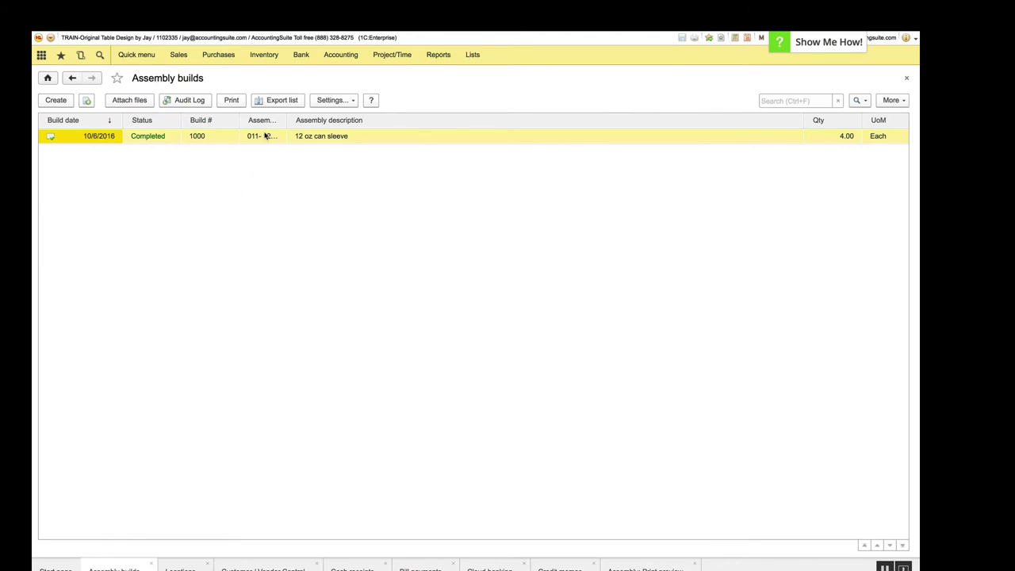
Preview the printout of the completed 12 oz can sleeve assembly build, look over its component items, and close the preview
{"action": "left_click", "coordinate": [242, 106]}
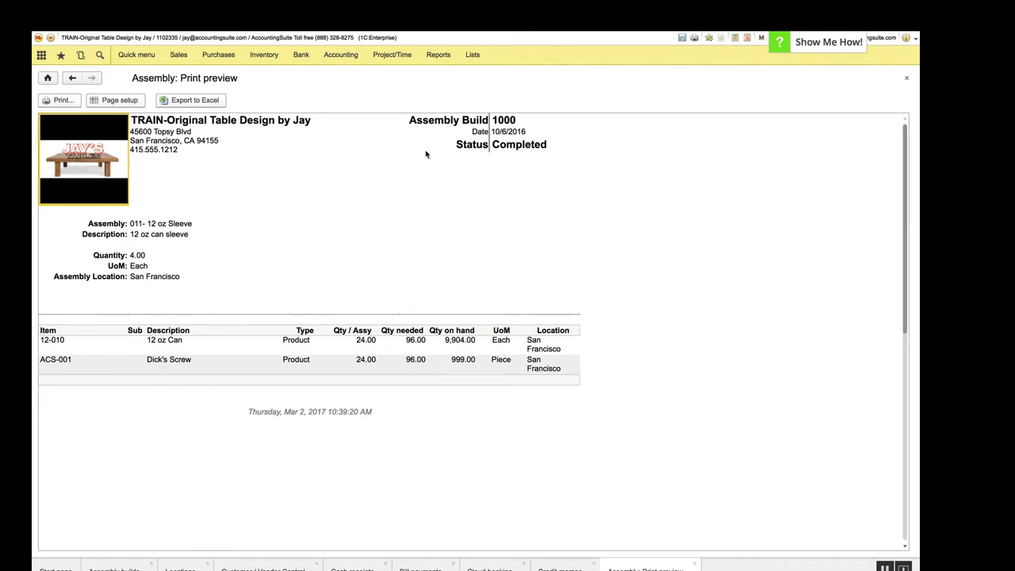
{"action": "scroll", "coordinate": [426, 154], "scroll_direction": "down", "scroll_amount": 4}
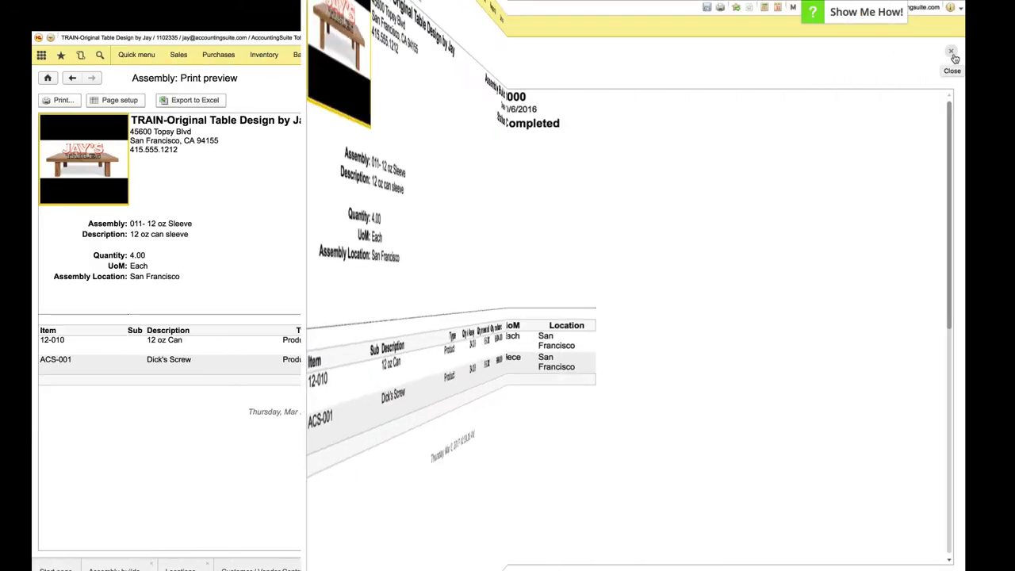
{"action": "left_click", "coordinate": [951, 52]}
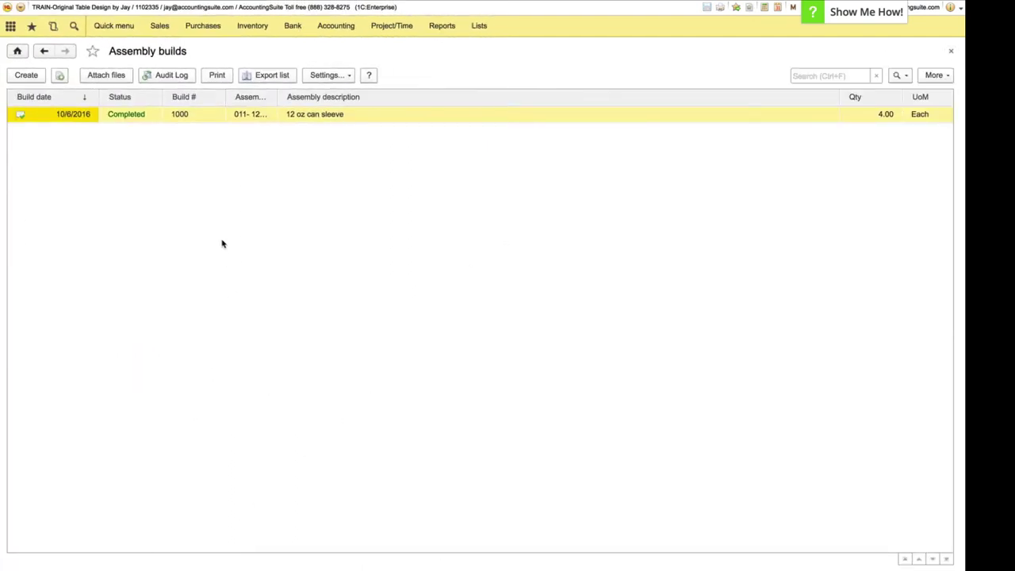
Review the audit log of the 12 oz can sleeve assembly build and open its recorded revision
{"action": "left_click", "coordinate": [177, 77]}
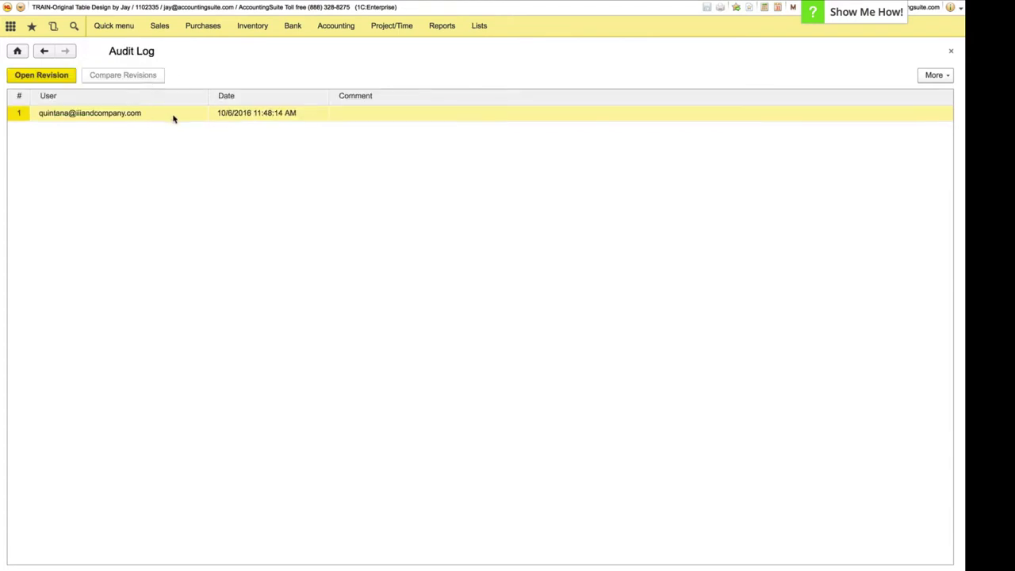
{"action": "left_click", "coordinate": [174, 118]}
{"action": "double_click", "coordinate": [174, 117]}
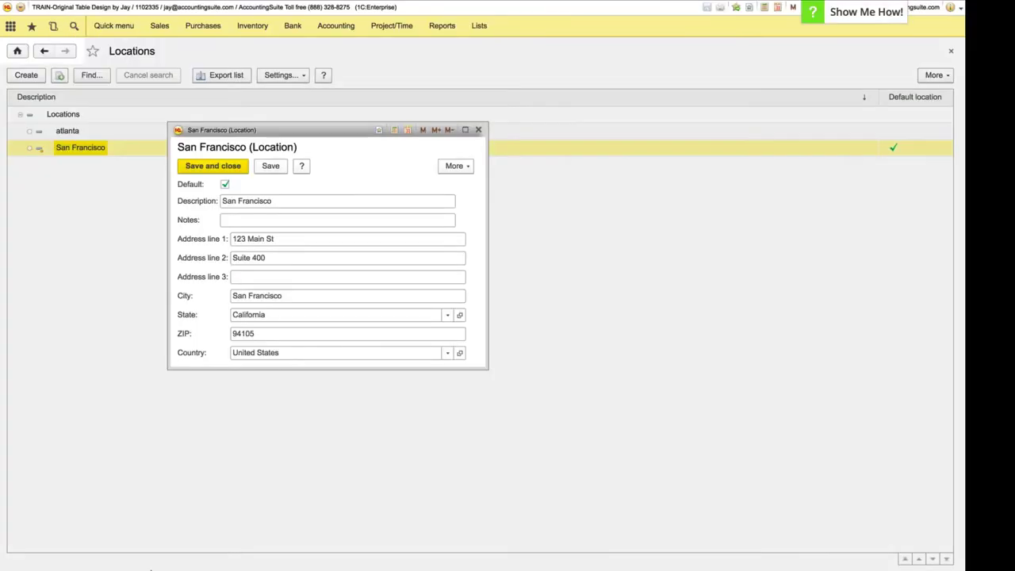
Examine the San Francisco location record over the Locations list
{"action": "left_click_drag", "start_coordinate": [329, 132], "coordinate": [372, 138]}
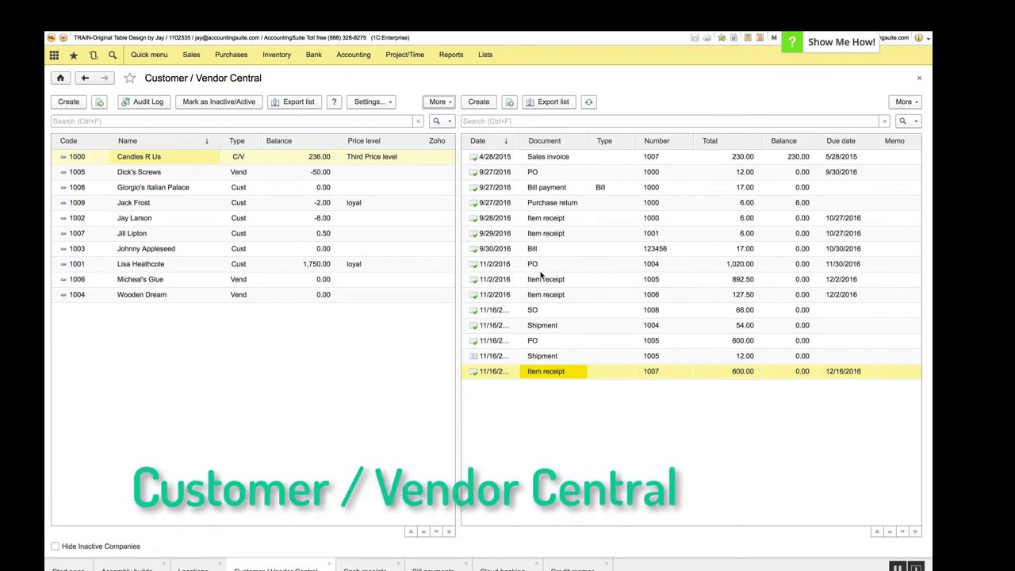
Copy the 9/30/2016 Candles R Us bill from Customer / Vendor Central into a new bill, and close it without saving
{"action": "left_click", "coordinate": [544, 249]}
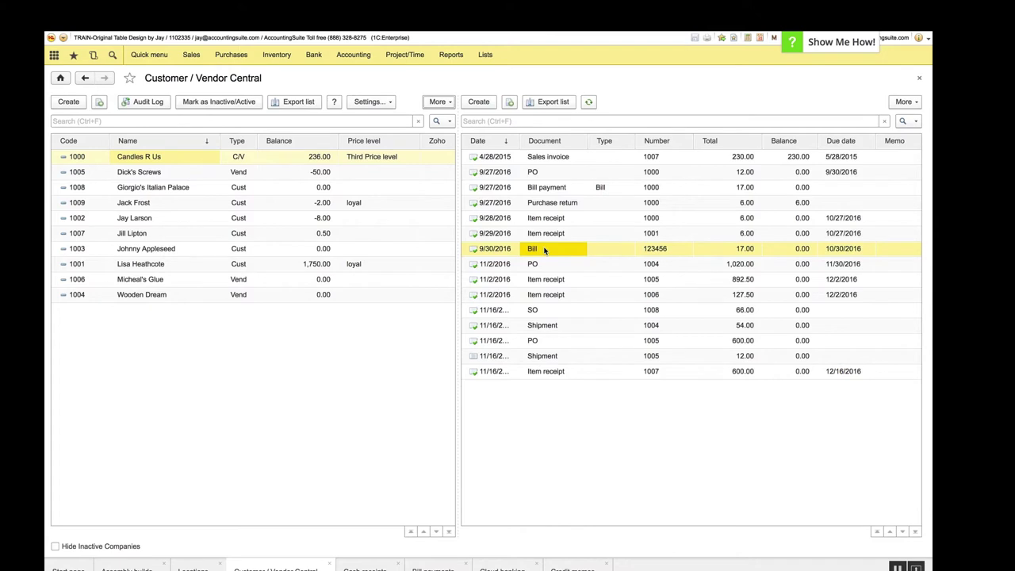
{"action": "right_click", "coordinate": [544, 249]}
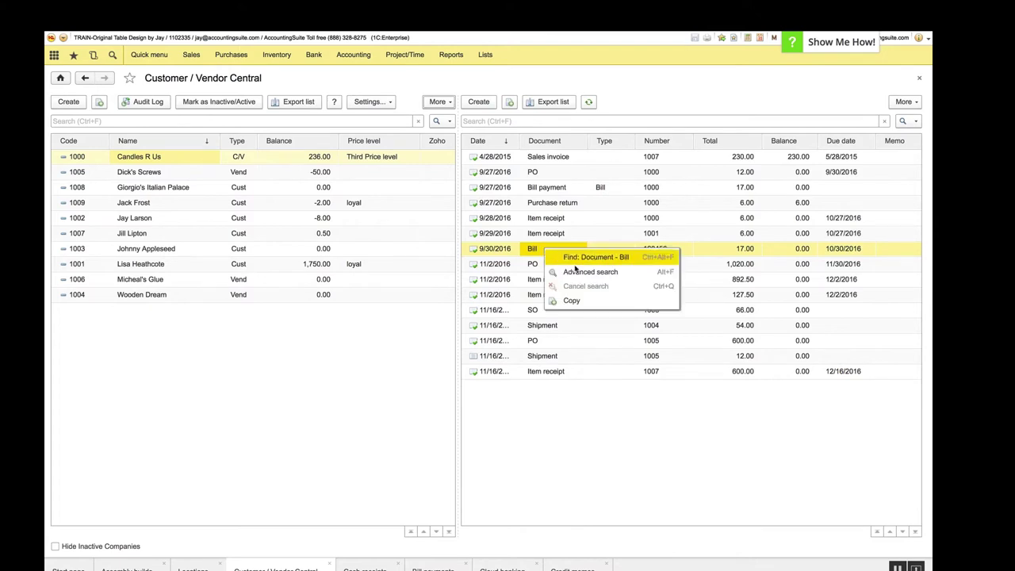
{"action": "left_click", "coordinate": [585, 307]}
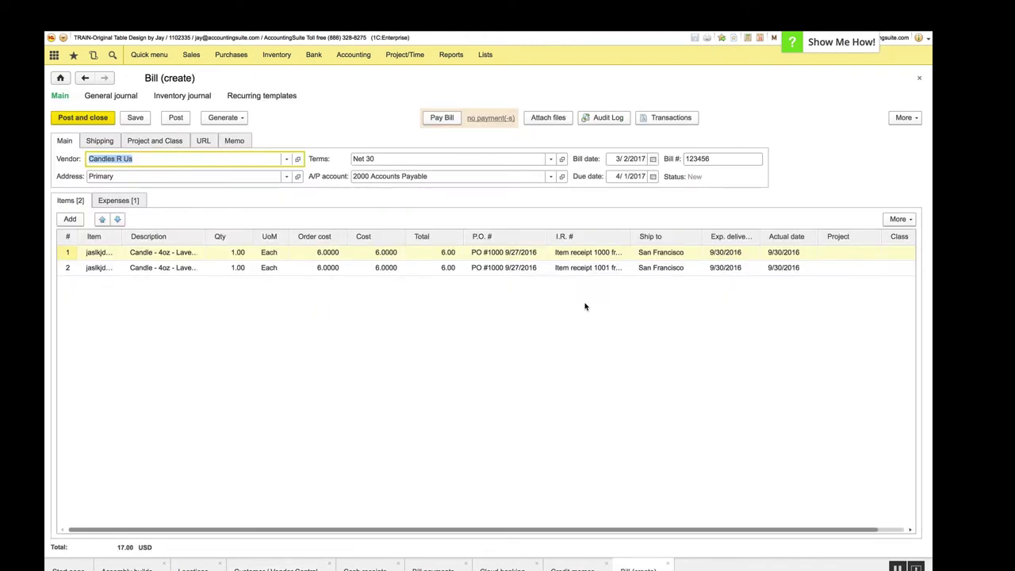
{"action": "left_click", "coordinate": [919, 77]}
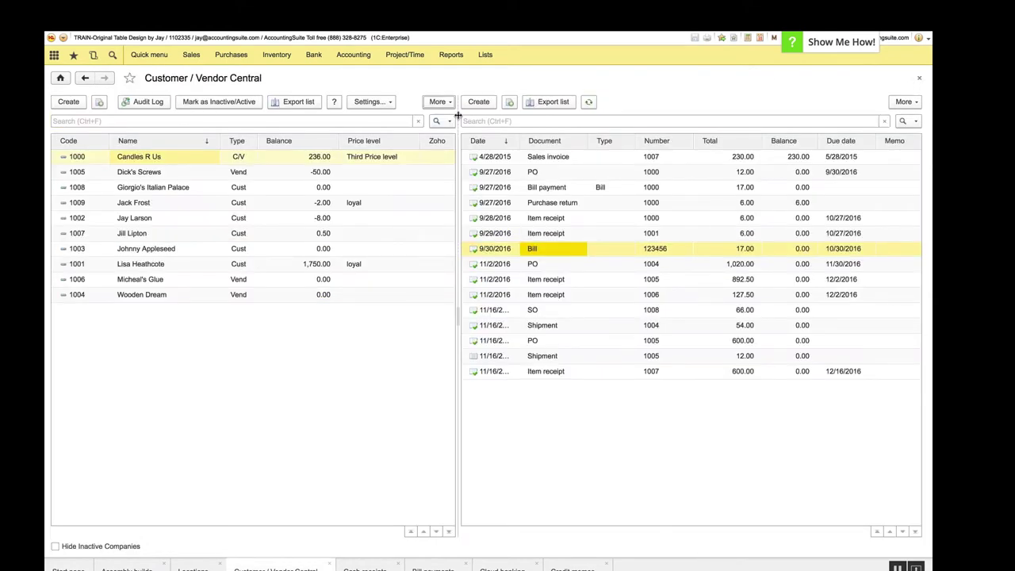
{"action": "left_click", "coordinate": [380, 103]}
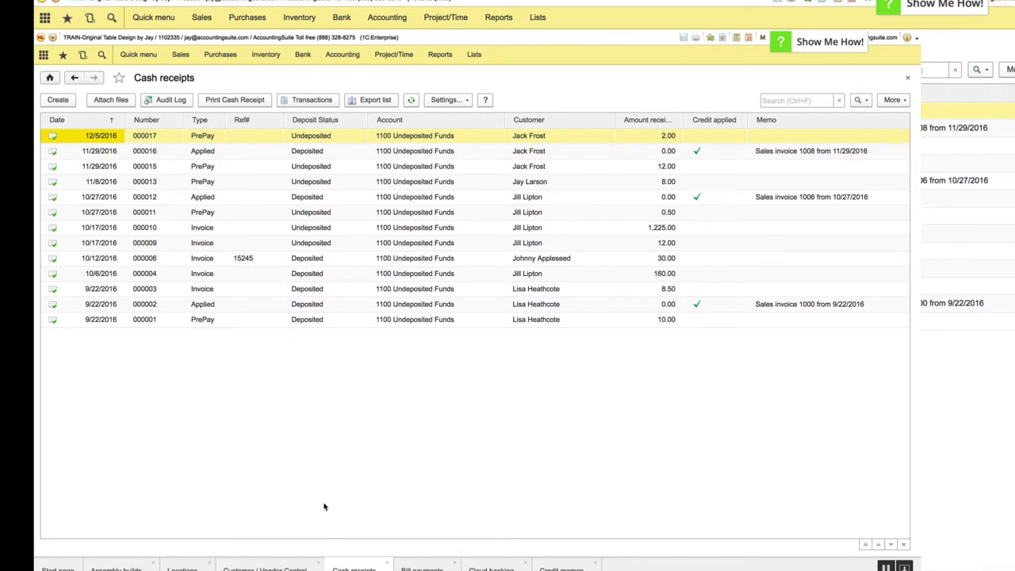
Widen the Type column slightly in the cash receipts list
{"action": "left_click", "coordinate": [211, 213]}
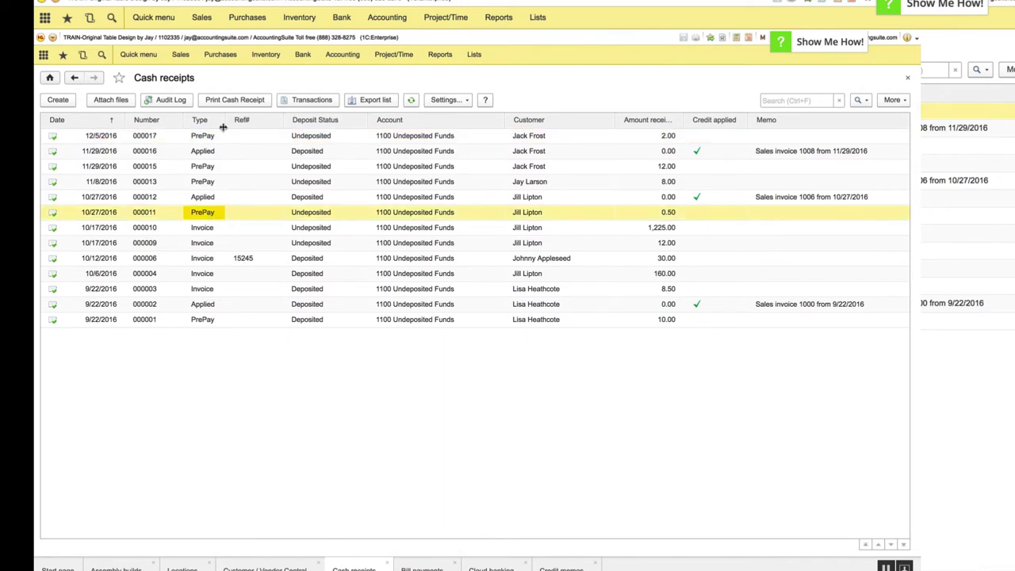
{"action": "left_click_drag", "start_coordinate": [227, 123], "coordinate": [237, 123]}
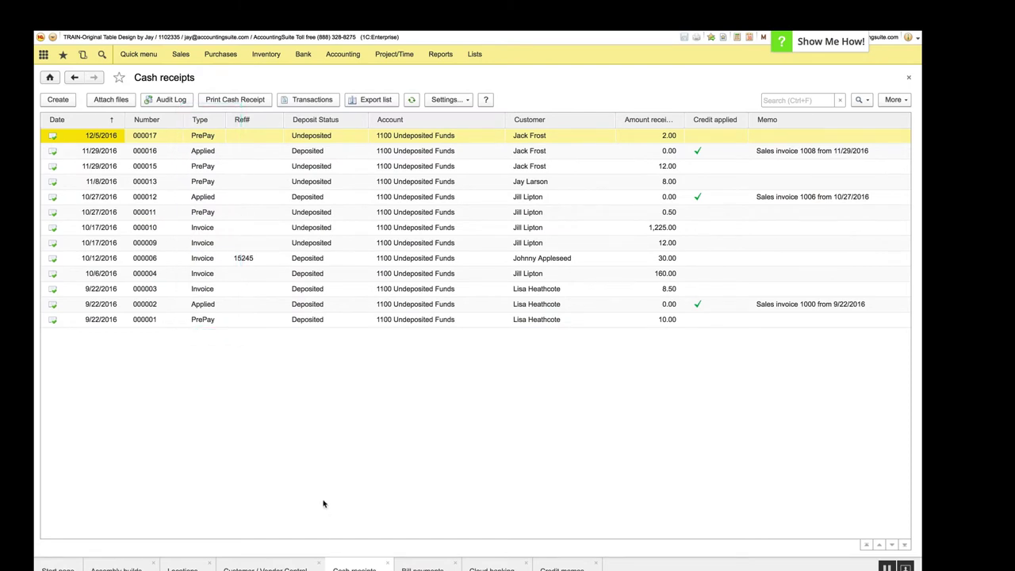
{"action": "left_click", "coordinate": [210, 214]}
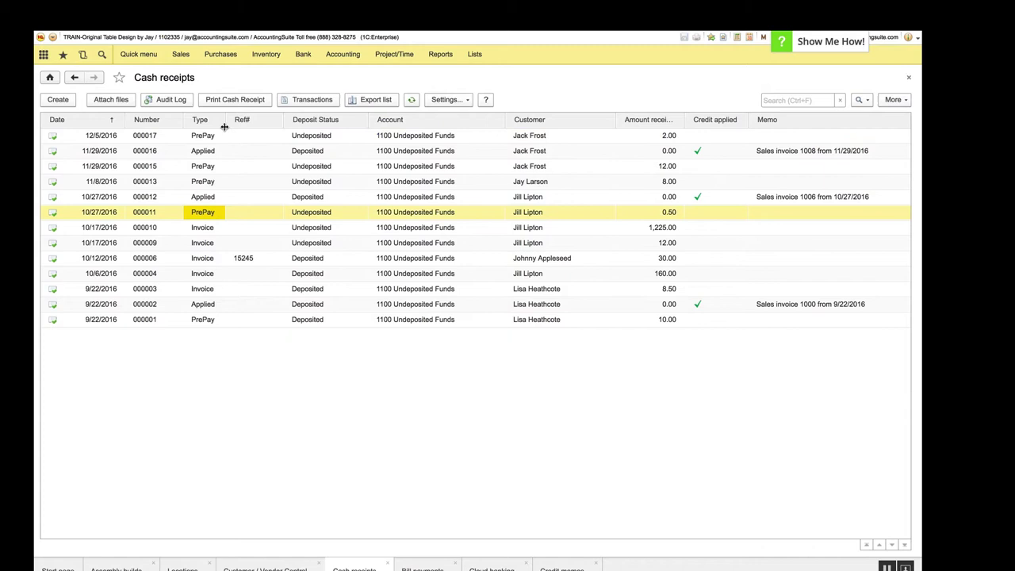
{"action": "left_click_drag", "start_coordinate": [227, 123], "coordinate": [236, 123]}
Compare the PrePay, Applied and Invoice receipt types in the cash receipts list
{"action": "left_click", "coordinate": [196, 210]}
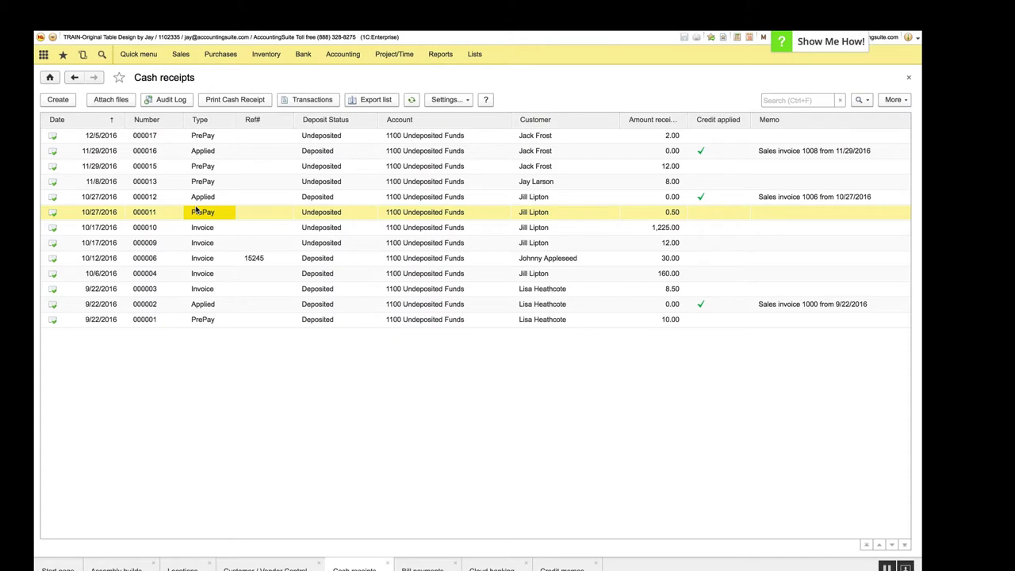
{"action": "left_click", "coordinate": [203, 140]}
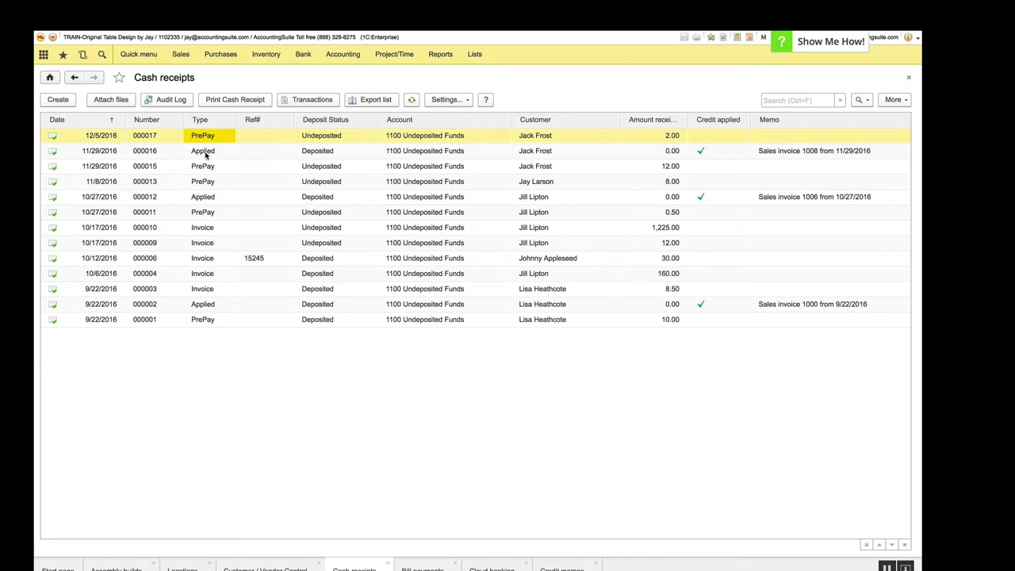
{"action": "left_click", "coordinate": [205, 155]}
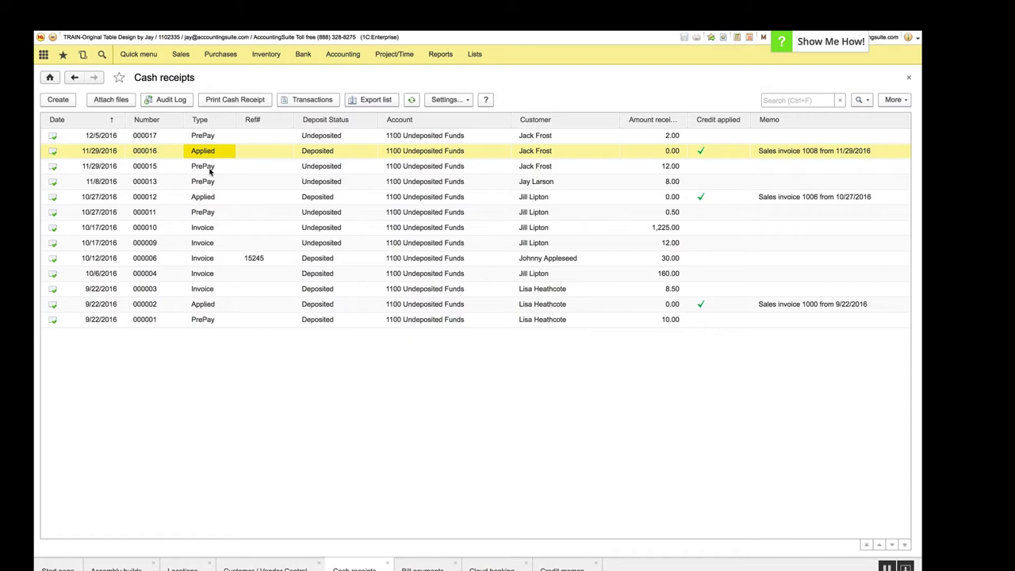
{"action": "left_click", "coordinate": [208, 230]}
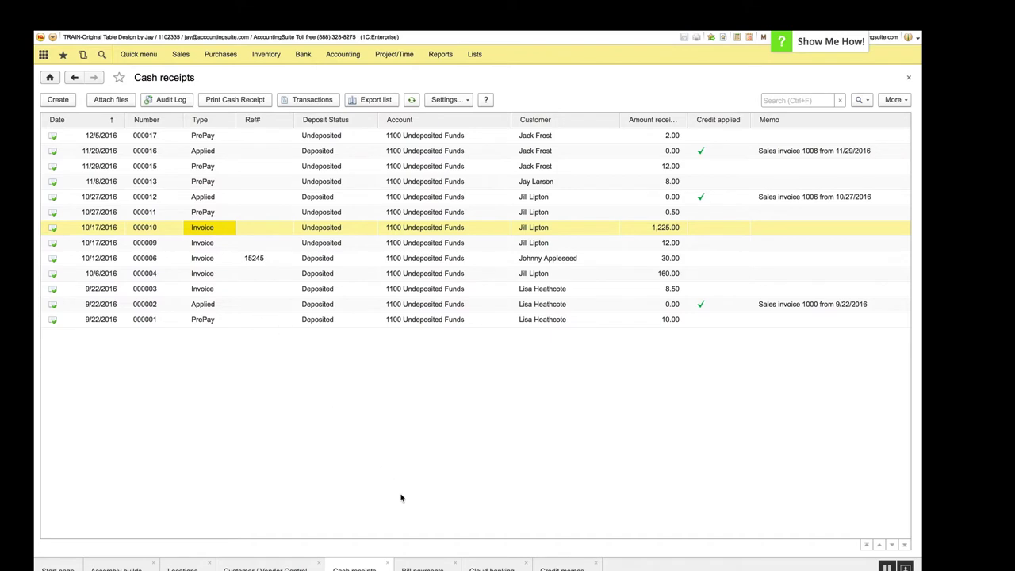
View the bill payments list
{"action": "left_click", "coordinate": [422, 568]}
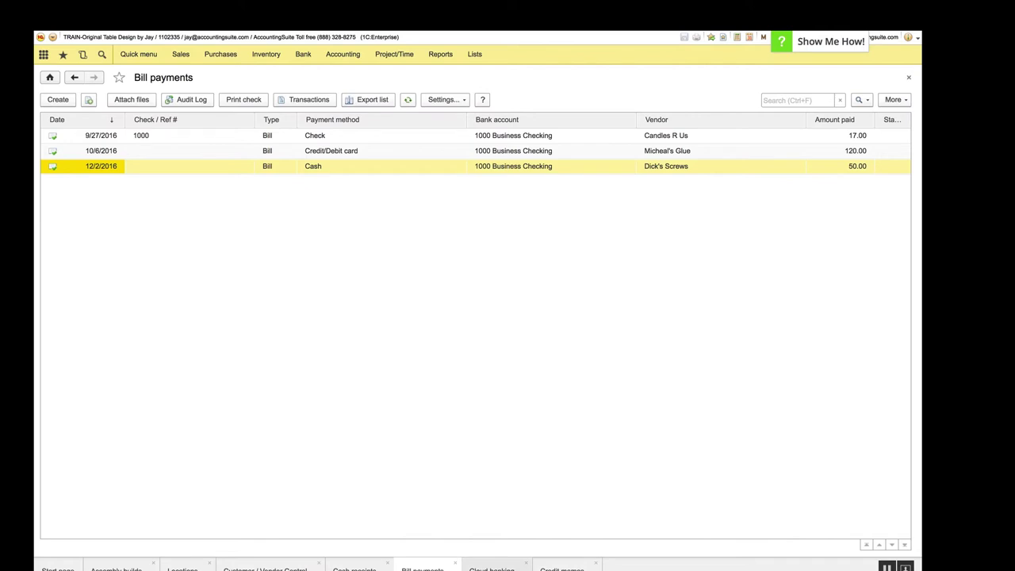
In Cloud banking, look up match candidates for the first new transaction of 1000 Business Checking, and close them without matching
{"action": "left_click", "coordinate": [492, 568]}
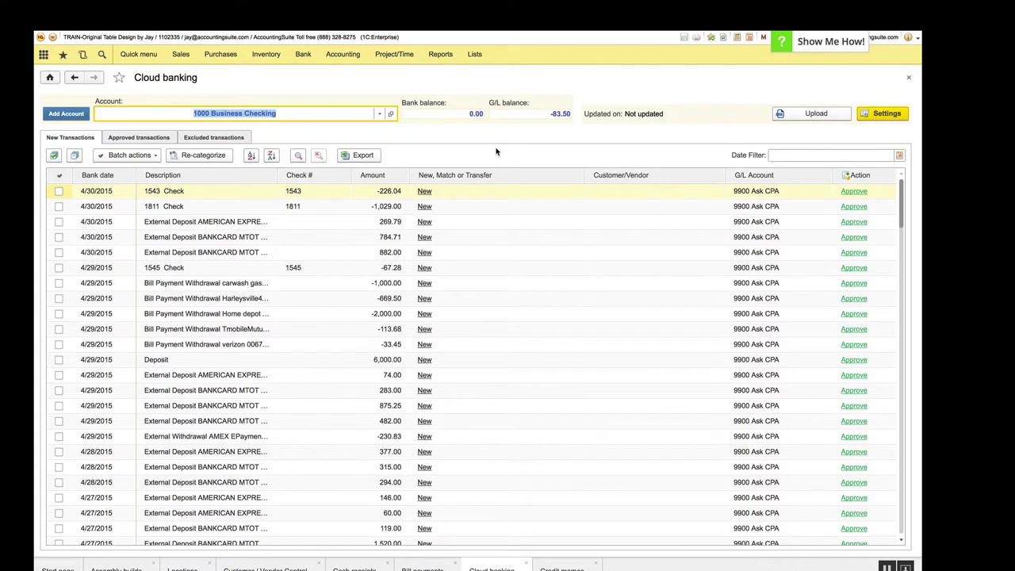
{"action": "left_click", "coordinate": [426, 191]}
{"action": "left_click", "coordinate": [425, 191]}
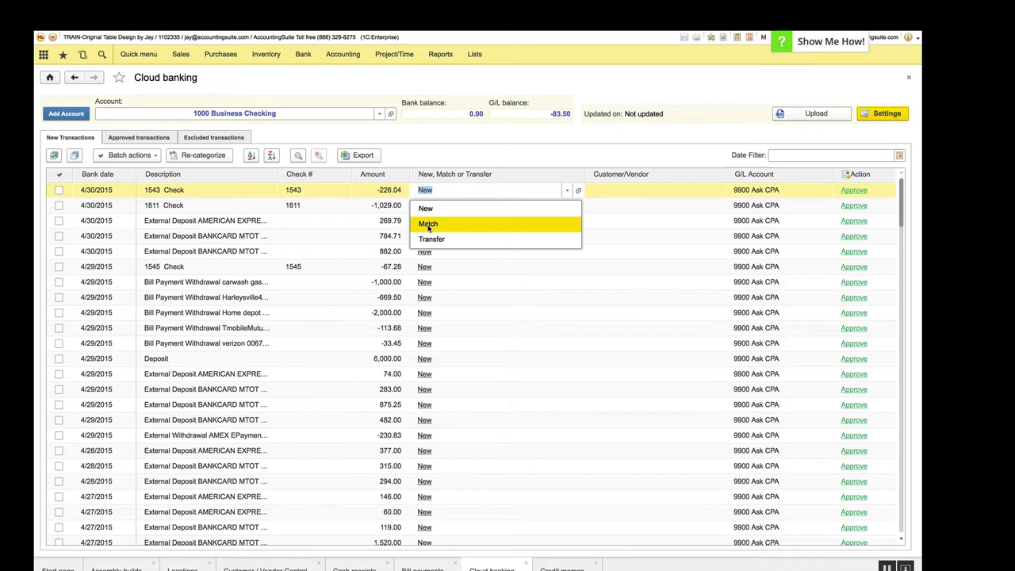
{"action": "left_click", "coordinate": [429, 225]}
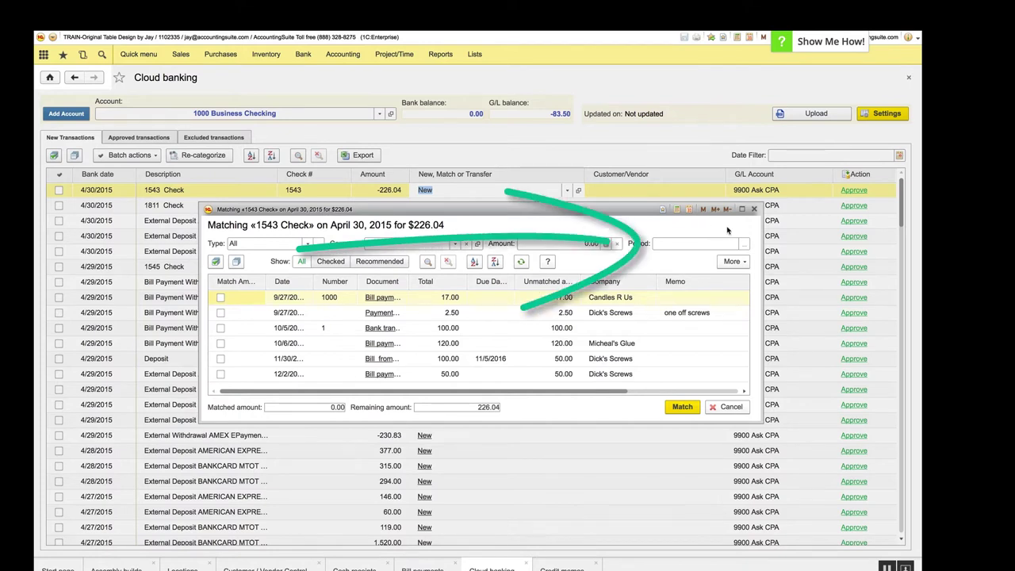
{"action": "left_click", "coordinate": [753, 208]}
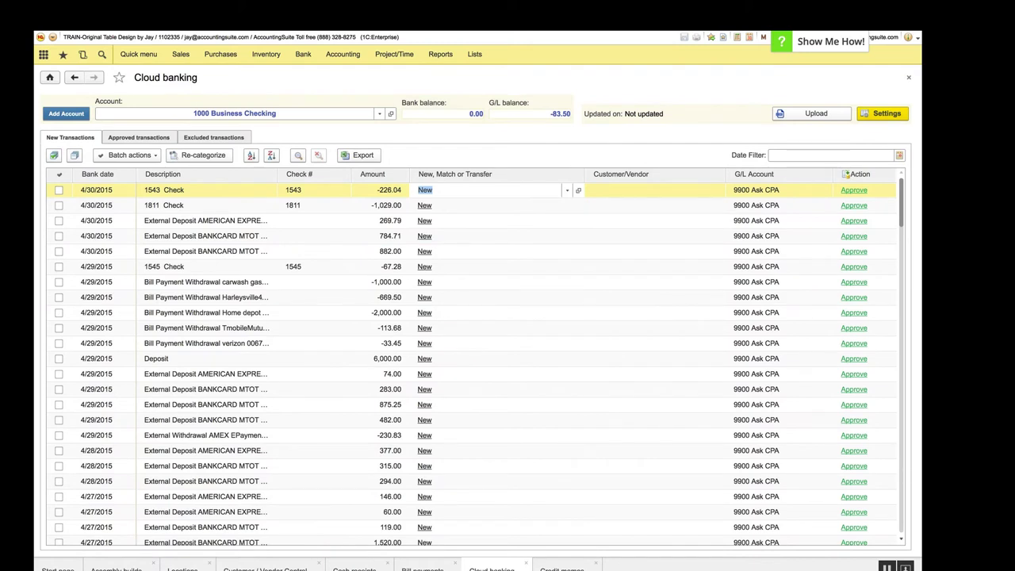
Open the draft credit memo dated 11/1/2016 and view its external and internal memo notes
{"action": "left_click", "coordinate": [562, 568]}
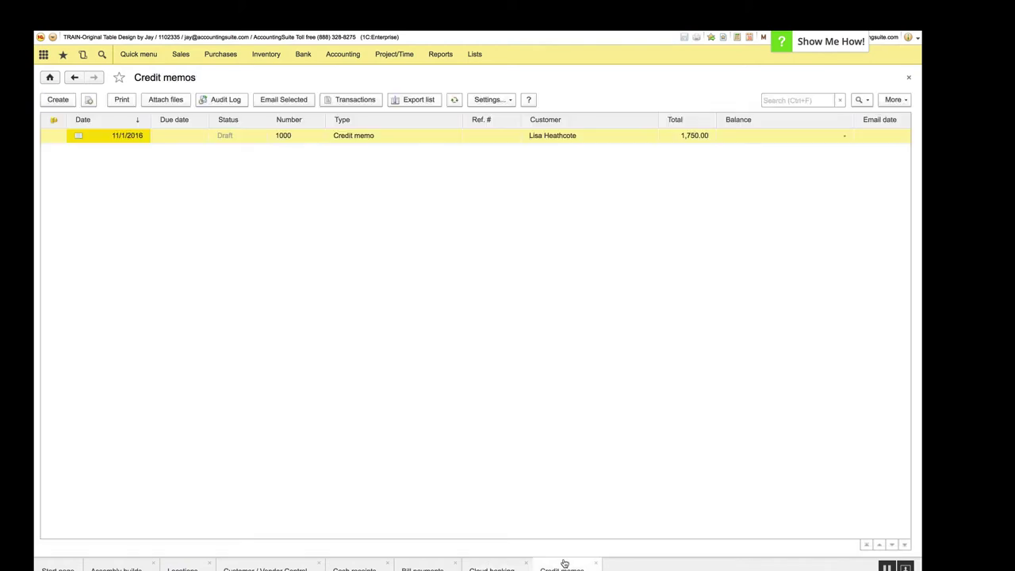
{"action": "left_click", "coordinate": [287, 138]}
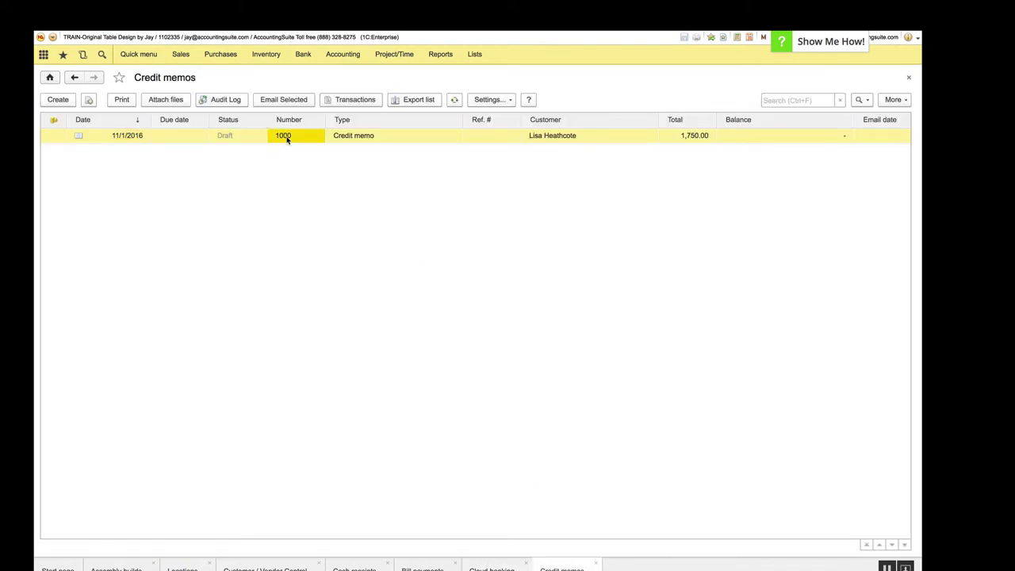
{"action": "double_click", "coordinate": [287, 138]}
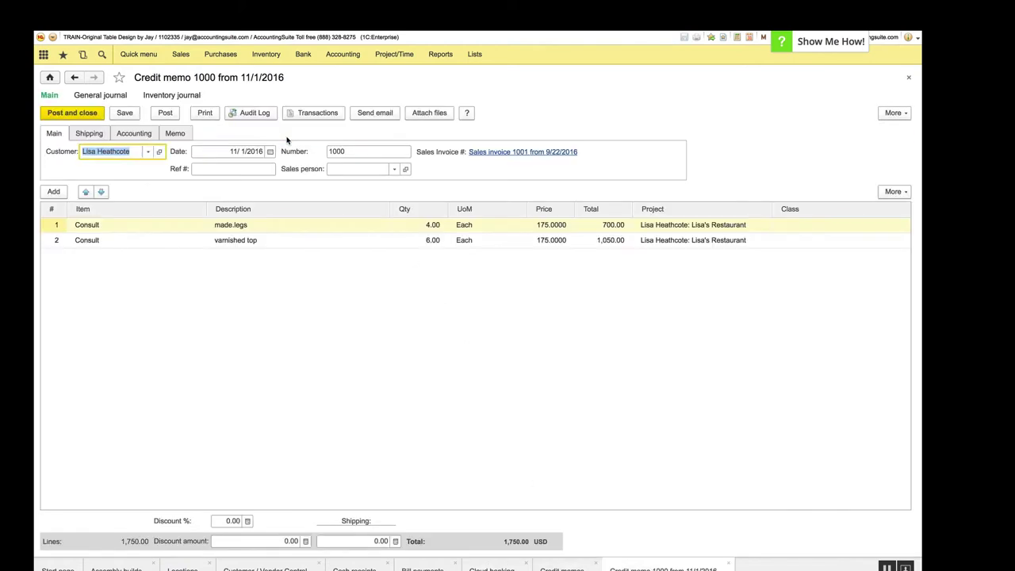
{"action": "left_click", "coordinate": [177, 135]}
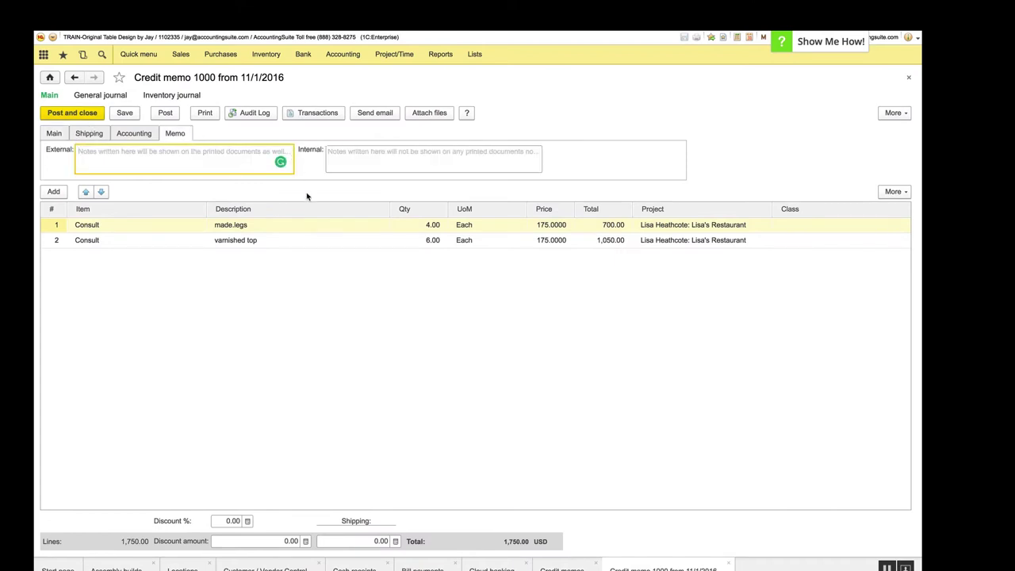
{"action": "left_click", "coordinate": [377, 164]}
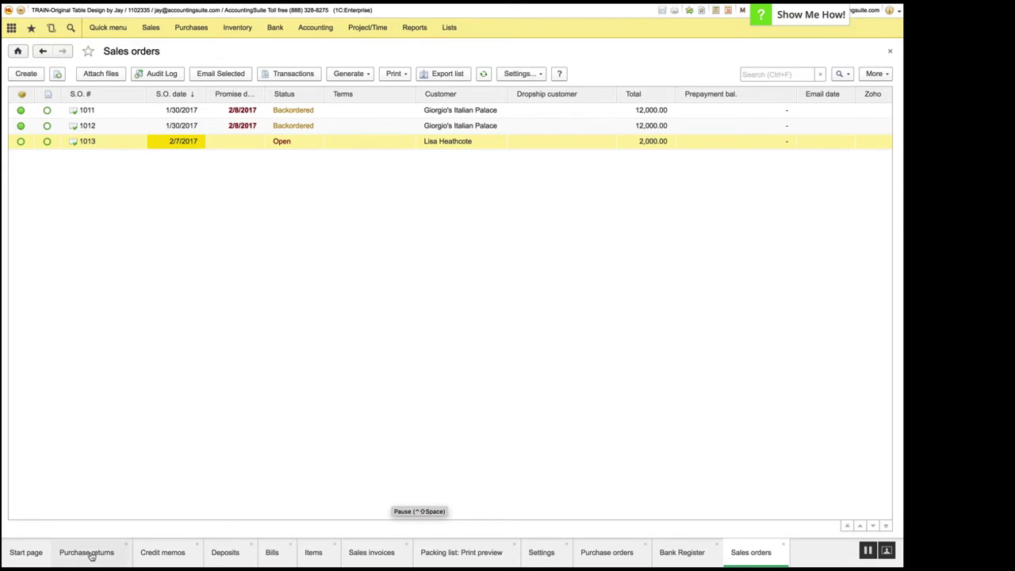
Open the Candles R Us purchase return dated 9/27/2016 from the purchase returns list
{"action": "left_click", "coordinate": [89, 552]}
{"action": "left_click", "coordinate": [357, 114]}
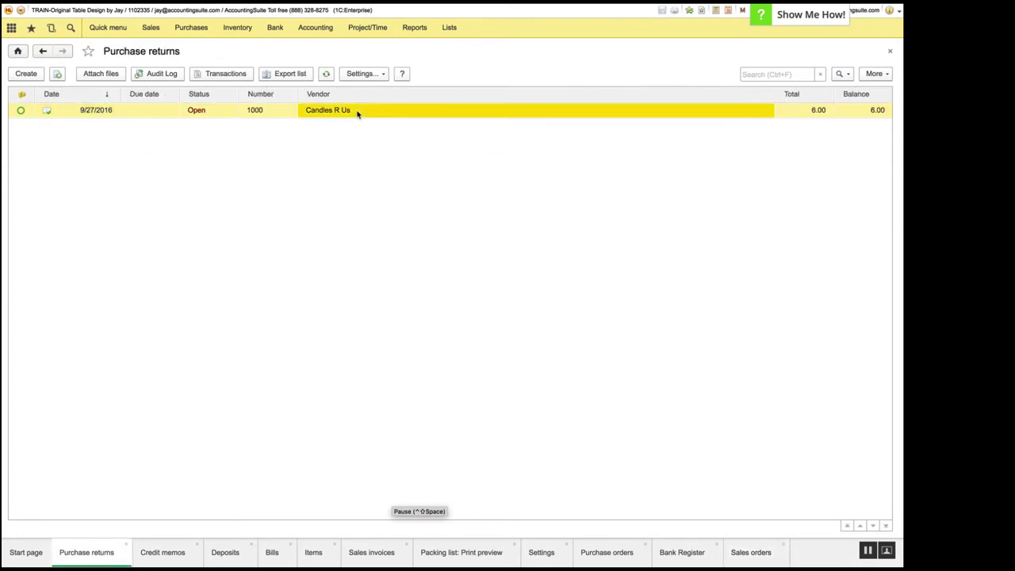
{"action": "double_click", "coordinate": [357, 111]}
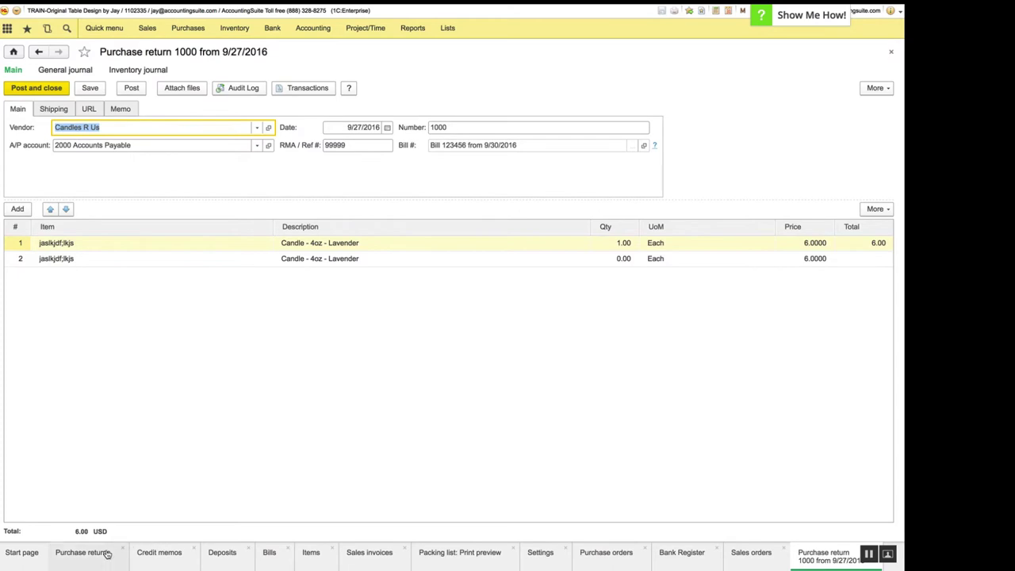
Create a new deposit to 1000 Business Checking and include the cash receipts of 12.00, 0.50 and 2.00
{"action": "left_click", "coordinate": [222, 552]}
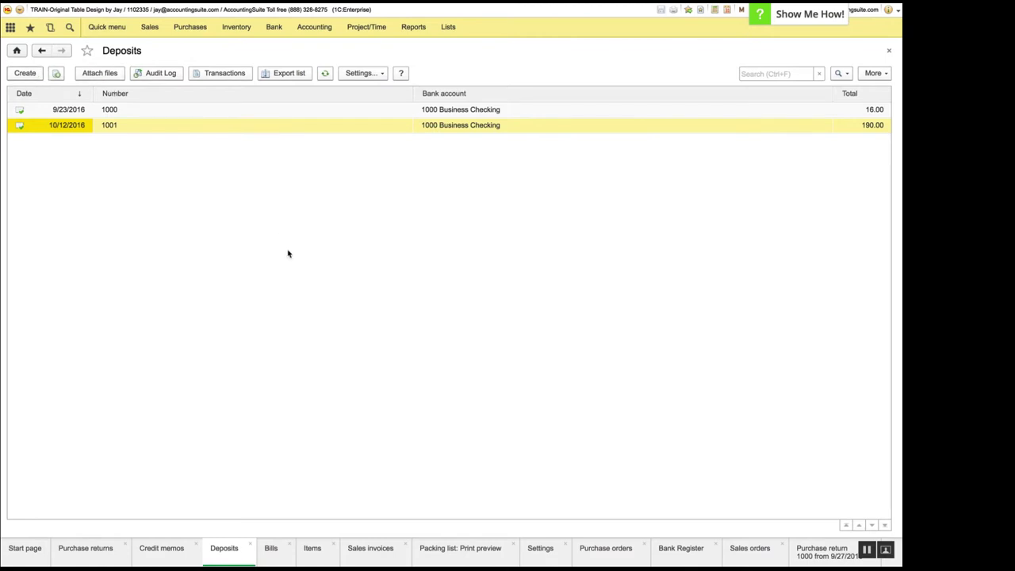
{"action": "key", "text": "Insert"}
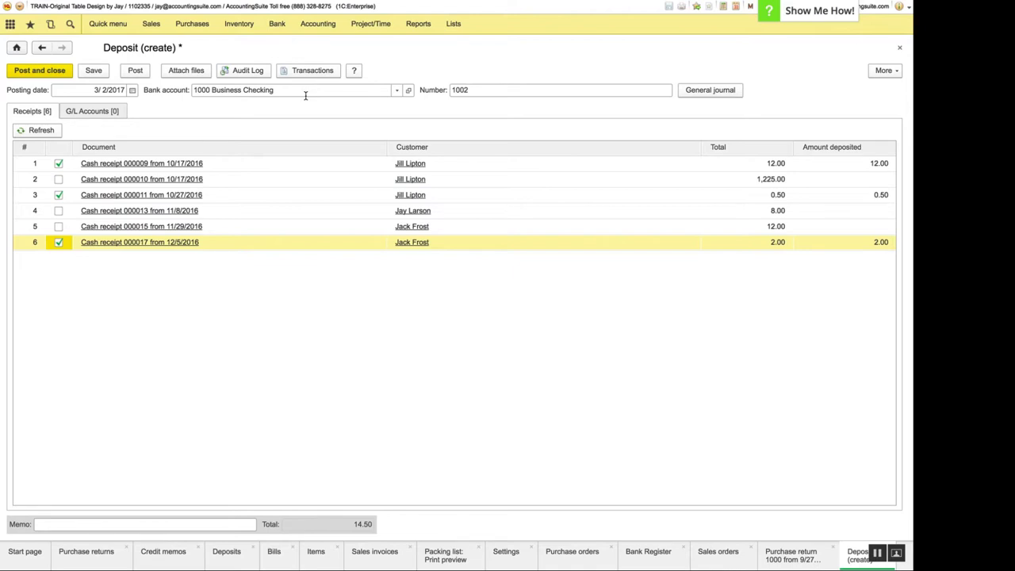
View the bills list, and open the item receipts list
{"action": "left_click", "coordinate": [281, 556]}
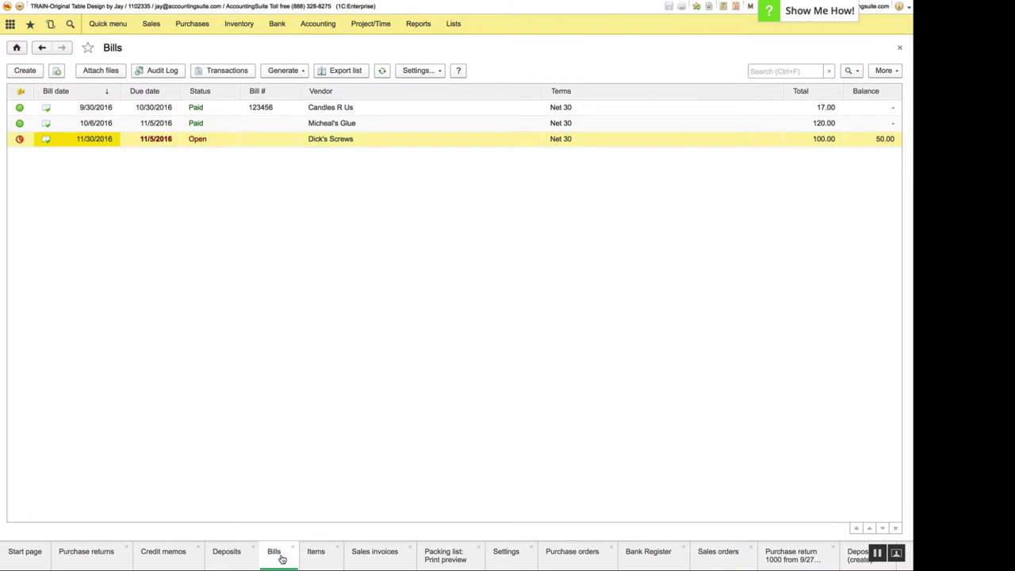
{"action": "left_click", "coordinate": [194, 25]}
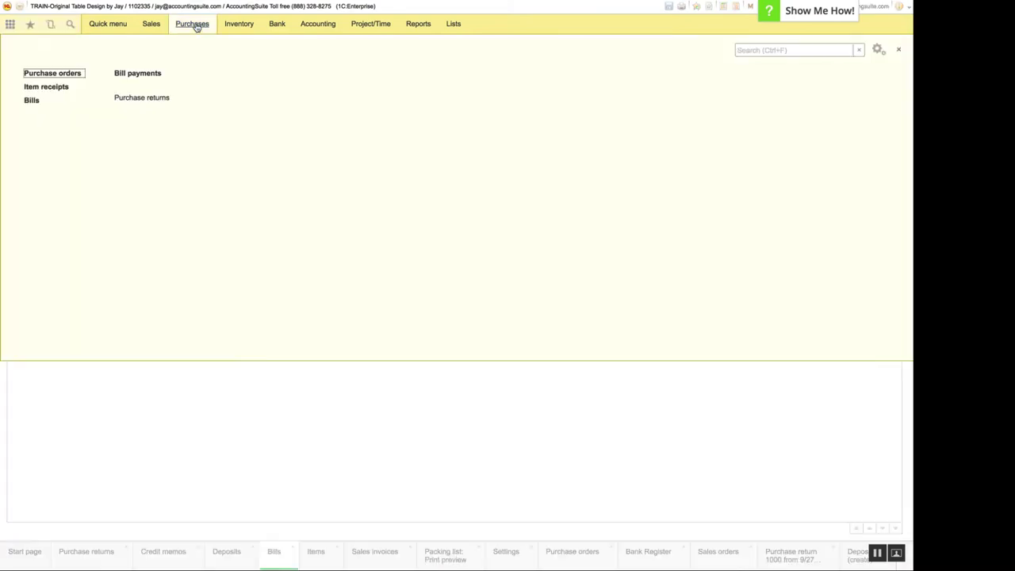
{"action": "left_click", "coordinate": [46, 88]}
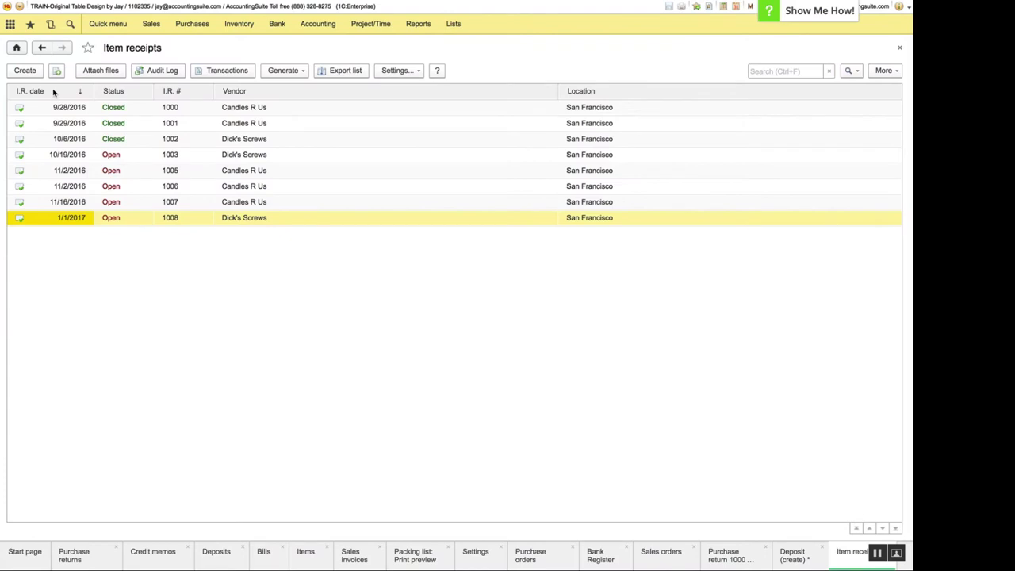
Try to generate a bill from the closed Dick's Screws item receipt dated 10/6/2016
{"action": "left_click", "coordinate": [238, 139]}
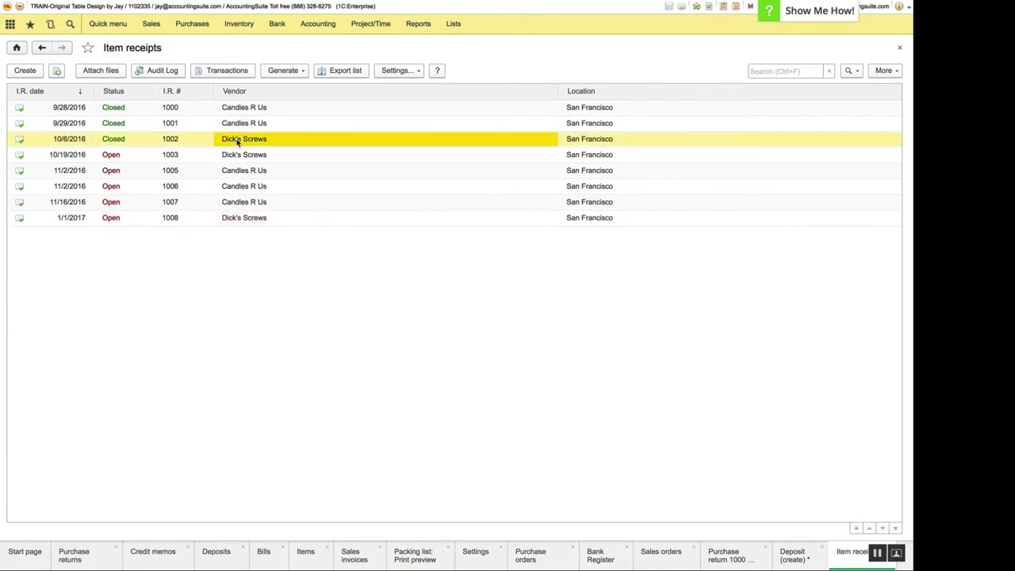
{"action": "left_click", "coordinate": [285, 70]}
{"action": "left_click", "coordinate": [285, 88]}
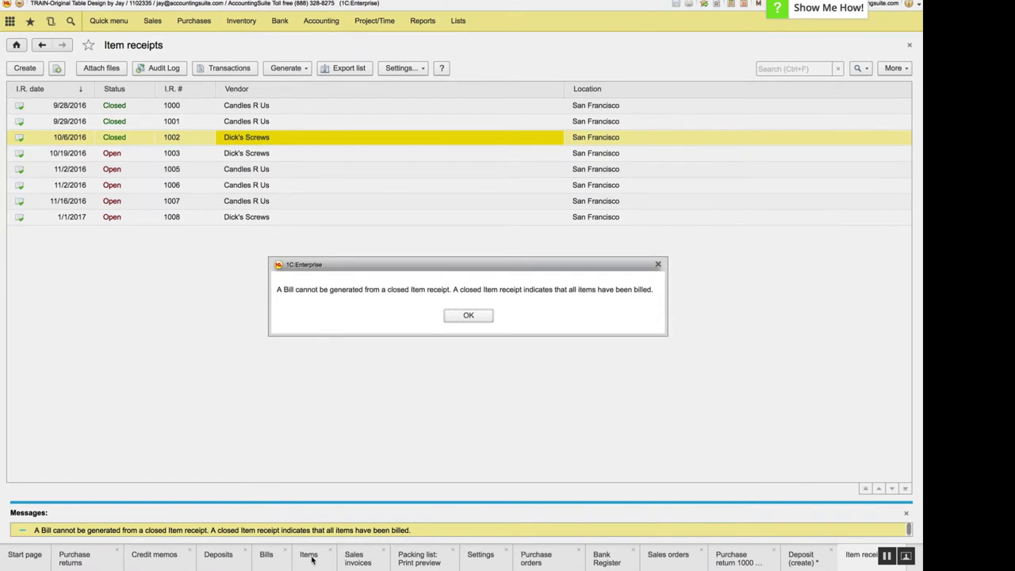
{"action": "left_click", "coordinate": [475, 316]}
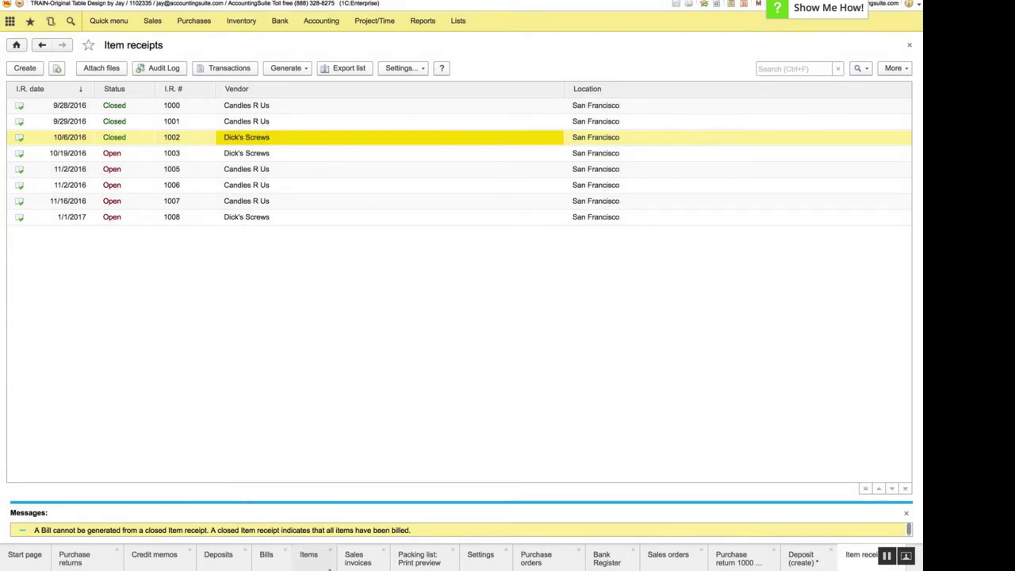
Open the items list, view the R4x4x8 item card, and close the card
{"action": "left_click", "coordinate": [312, 565]}
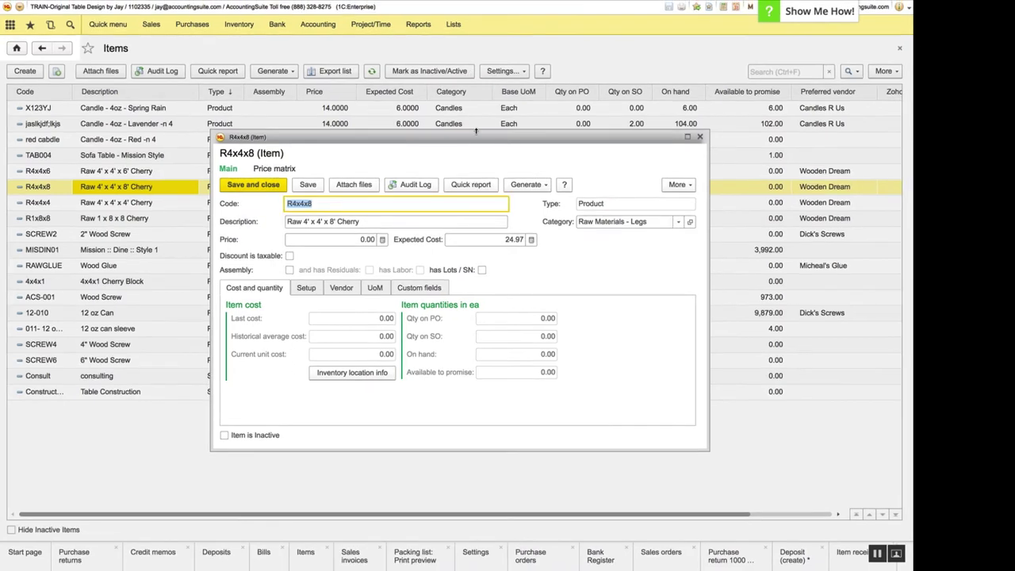
{"action": "left_click", "coordinate": [700, 138]}
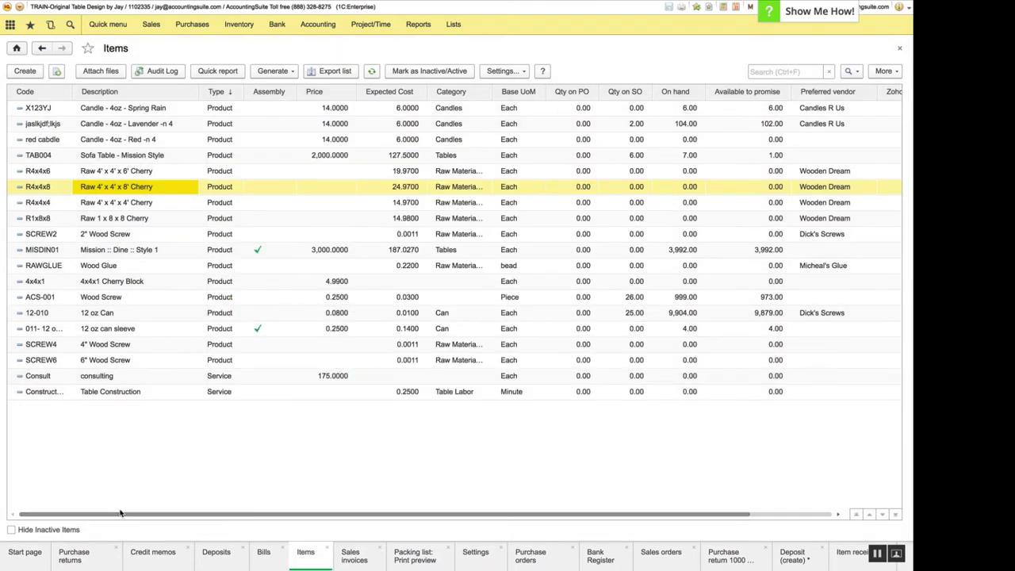
View the transactions linked to sales order 1013 from the sales orders list, and return to the list
{"action": "left_click", "coordinate": [666, 555]}
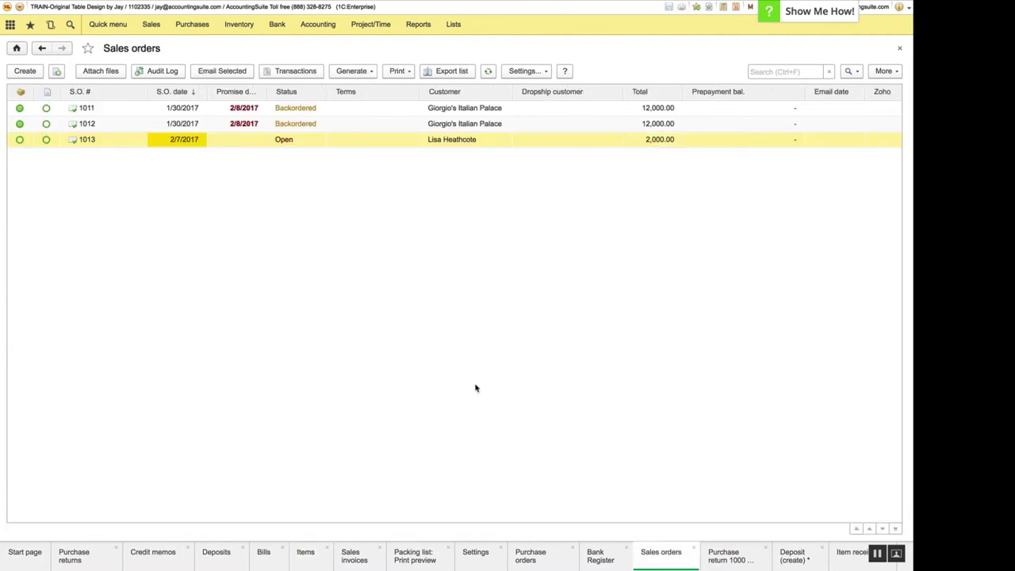
{"action": "left_click", "coordinate": [302, 72]}
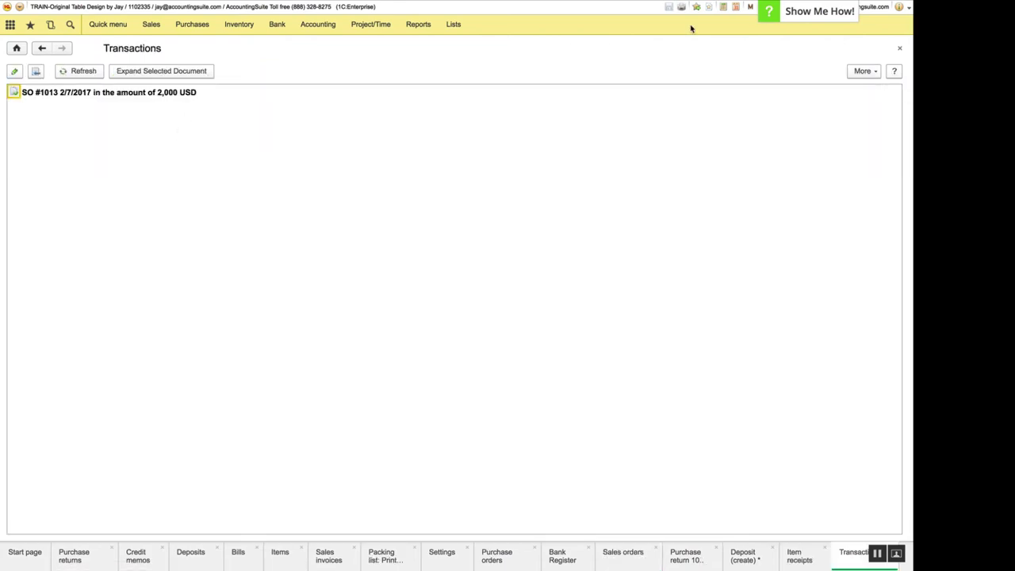
{"action": "left_click", "coordinate": [899, 48]}
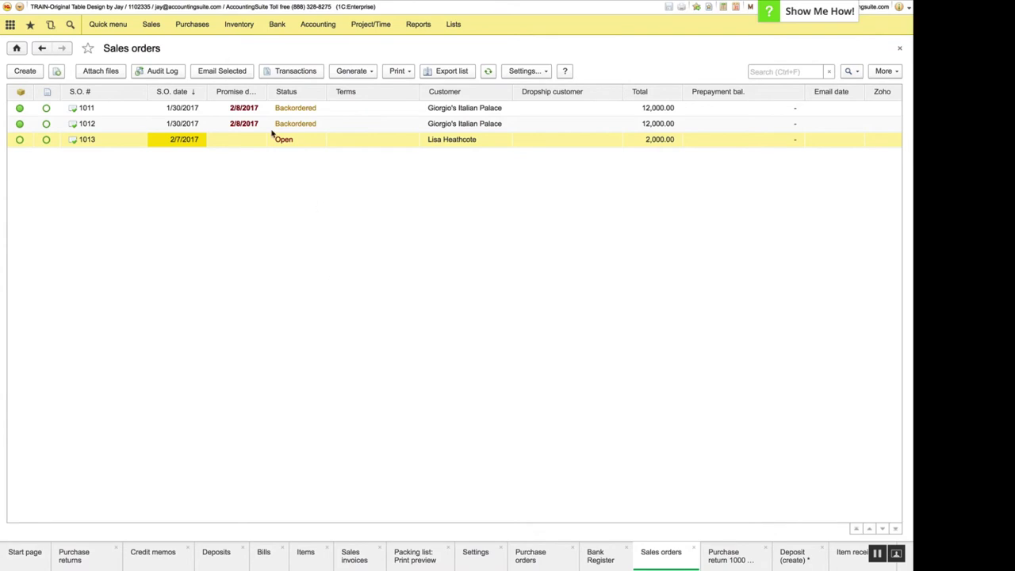
From the sales invoices list, view the transactions linked to invoice 1008: its sales order, the invoice itself and the cash receipt
{"action": "left_click", "coordinate": [151, 23]}
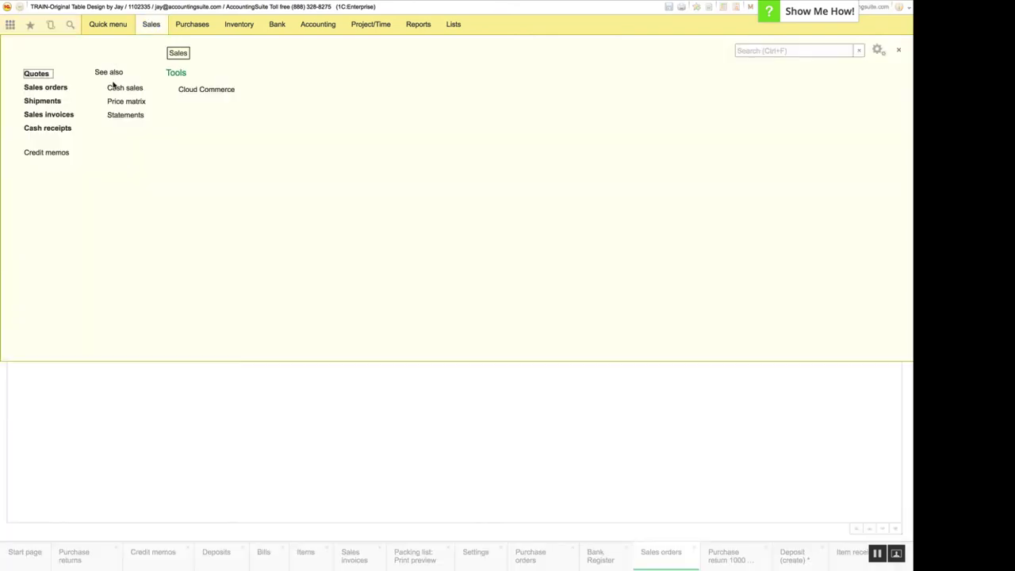
{"action": "left_click", "coordinate": [61, 115]}
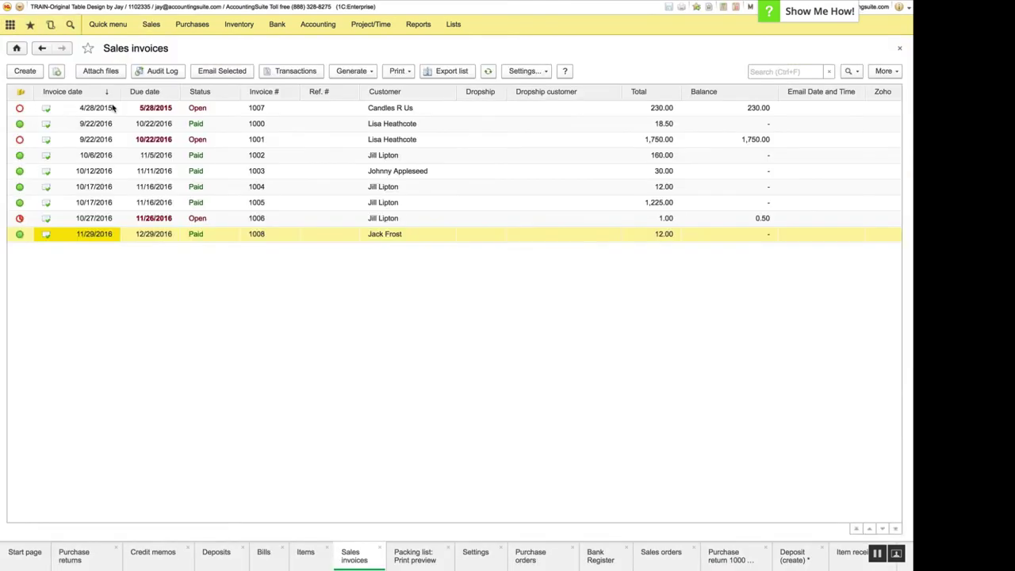
{"action": "left_click", "coordinate": [321, 238]}
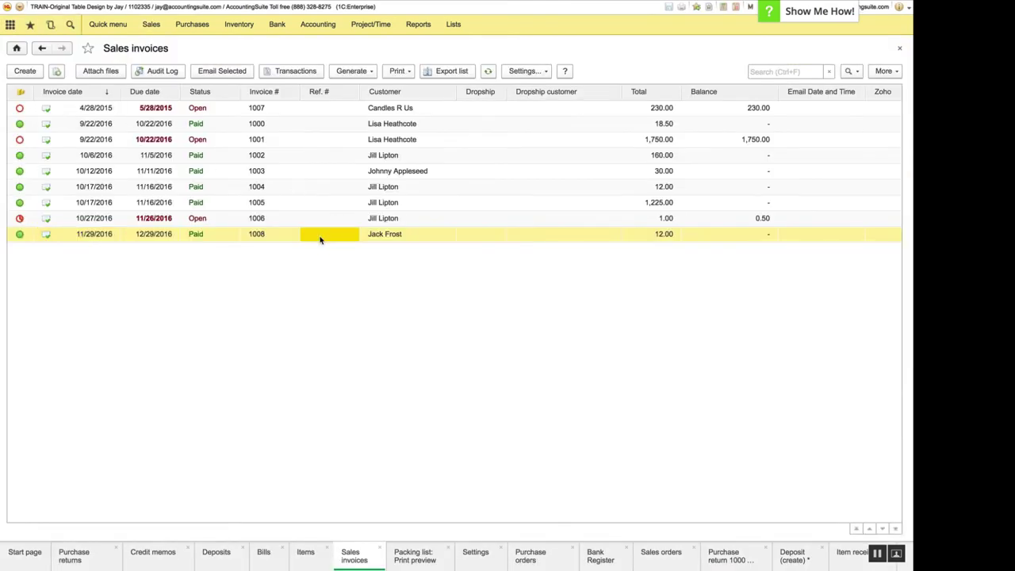
{"action": "left_click", "coordinate": [289, 70]}
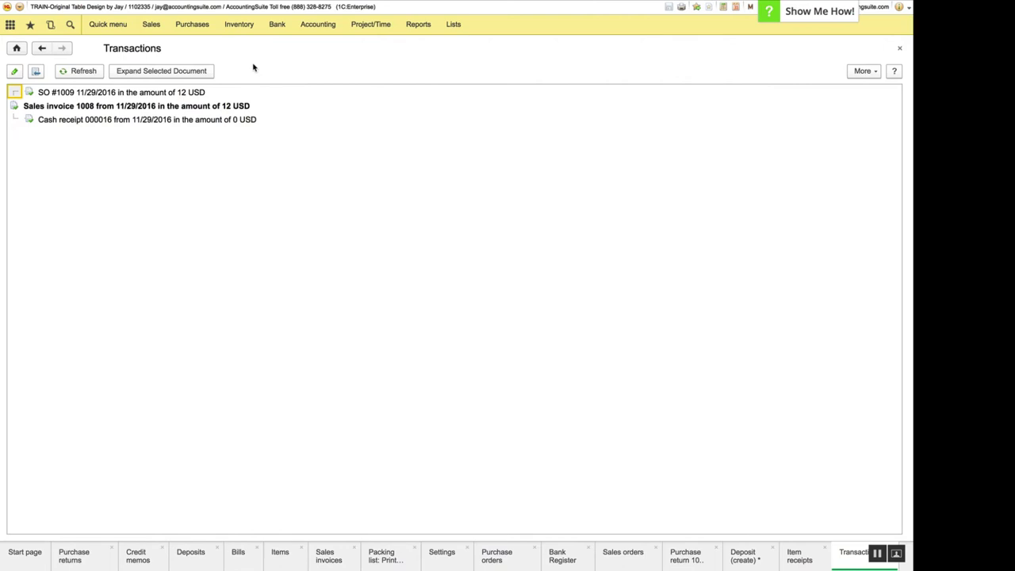
{"action": "left_click", "coordinate": [45, 93]}
{"action": "left_click", "coordinate": [42, 106]}
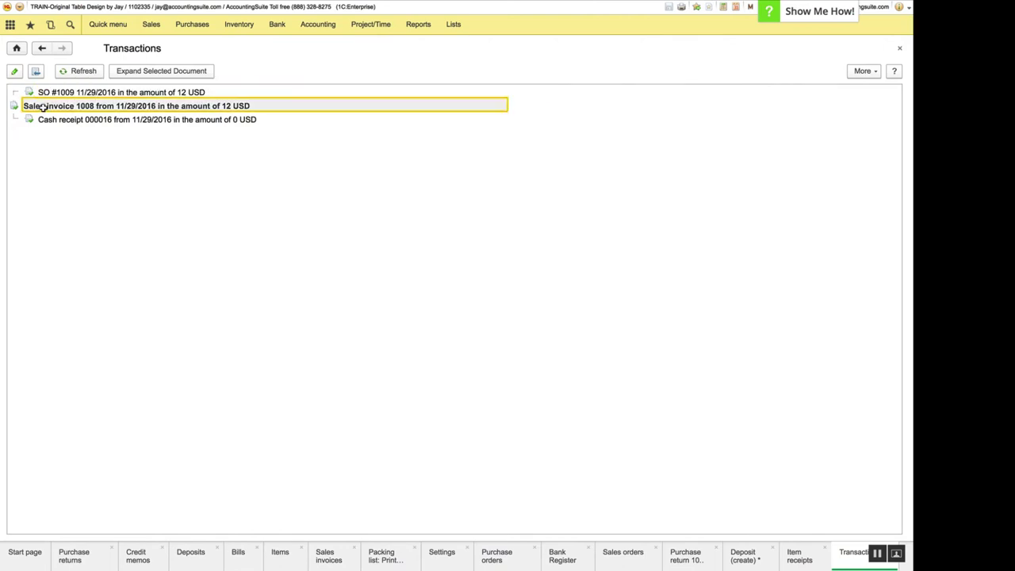
{"action": "left_click", "coordinate": [57, 123]}
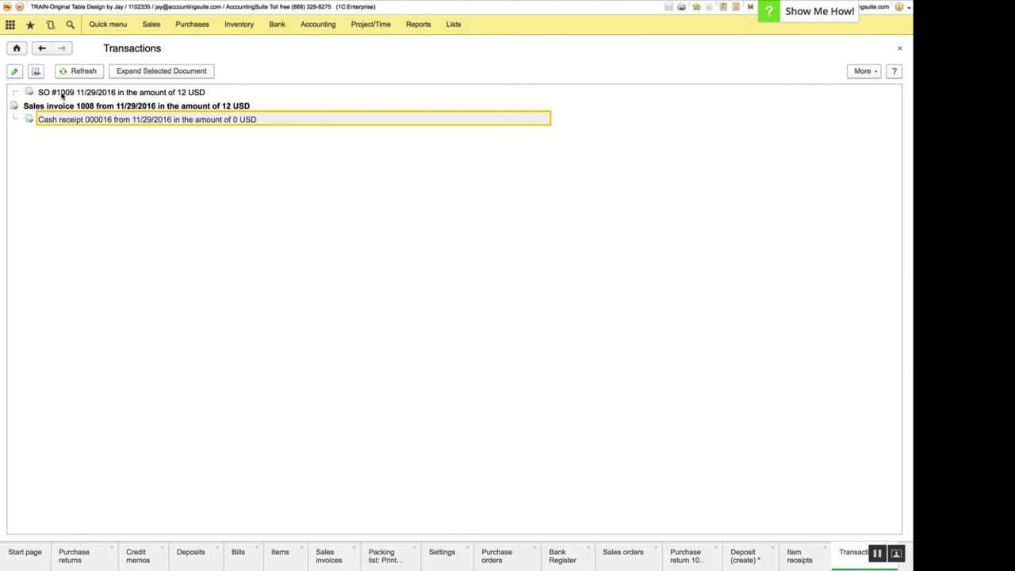
{"action": "left_click", "coordinate": [33, 106]}
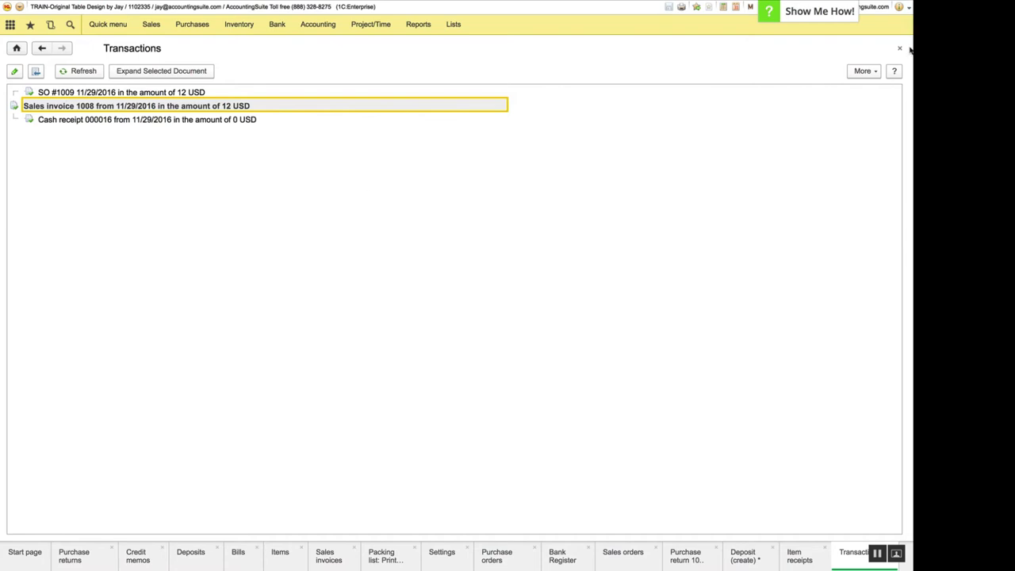
Open the packing list print preview for invoice 1008 and examine its date field
{"action": "left_click", "coordinate": [386, 555]}
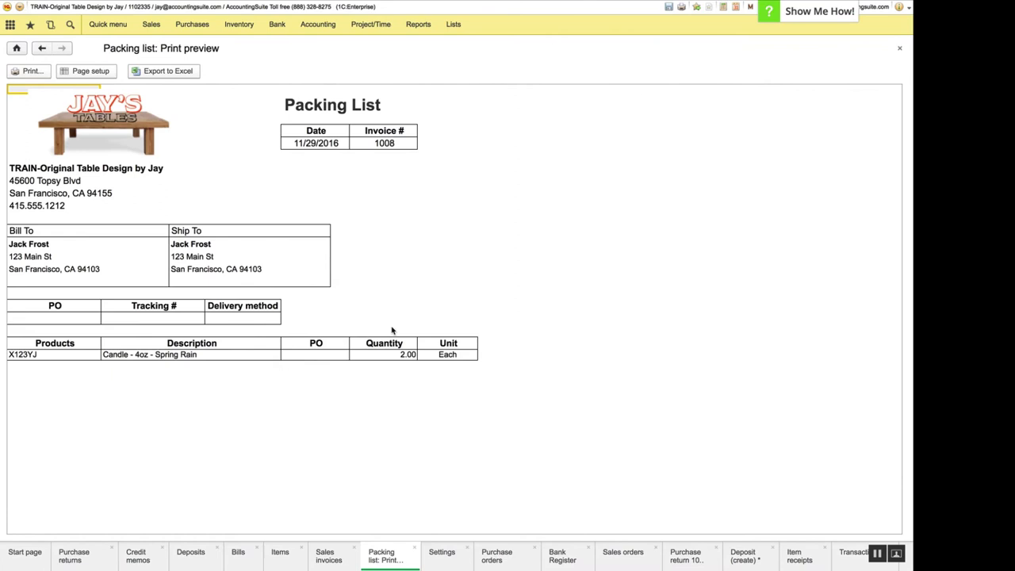
{"action": "left_click", "coordinate": [318, 132]}
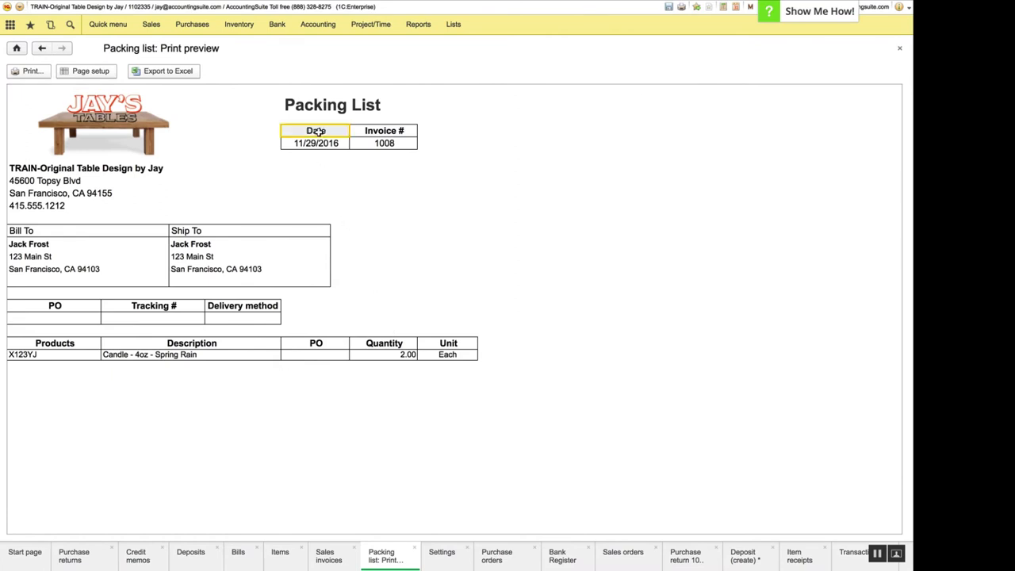
{"action": "left_click", "coordinate": [316, 144]}
{"action": "left_click", "coordinate": [313, 129]}
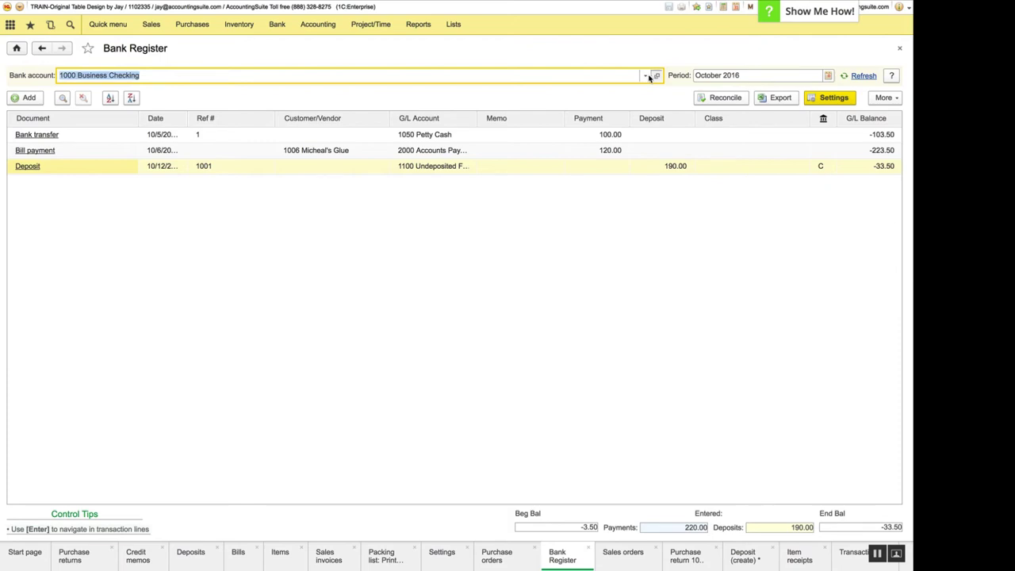
View the bank accounts available for the bank register, keeping 1000 Business Checking selected
{"action": "left_click", "coordinate": [644, 75]}
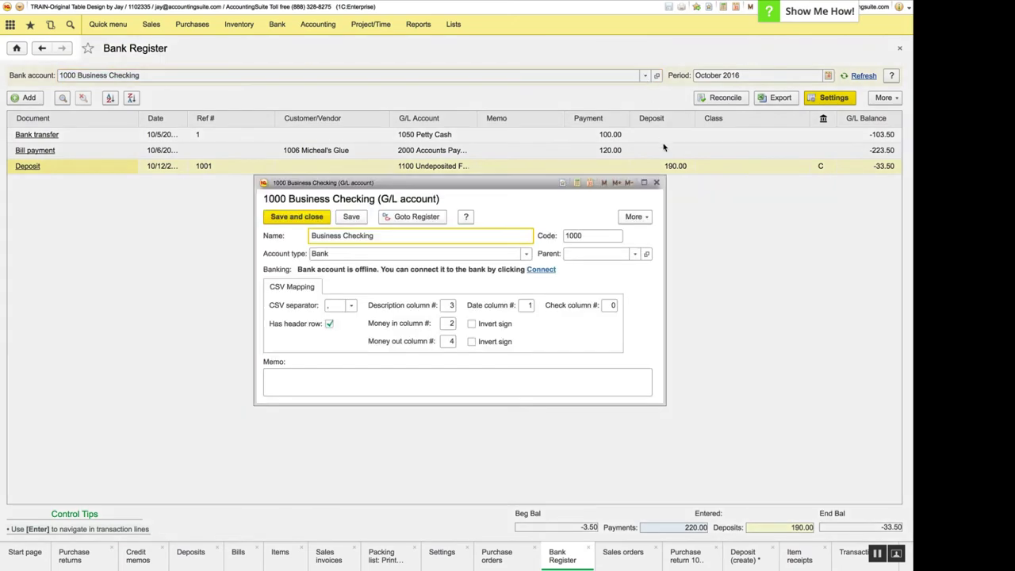
{"action": "key", "text": "Escape"}
{"action": "left_click", "coordinate": [645, 75]}
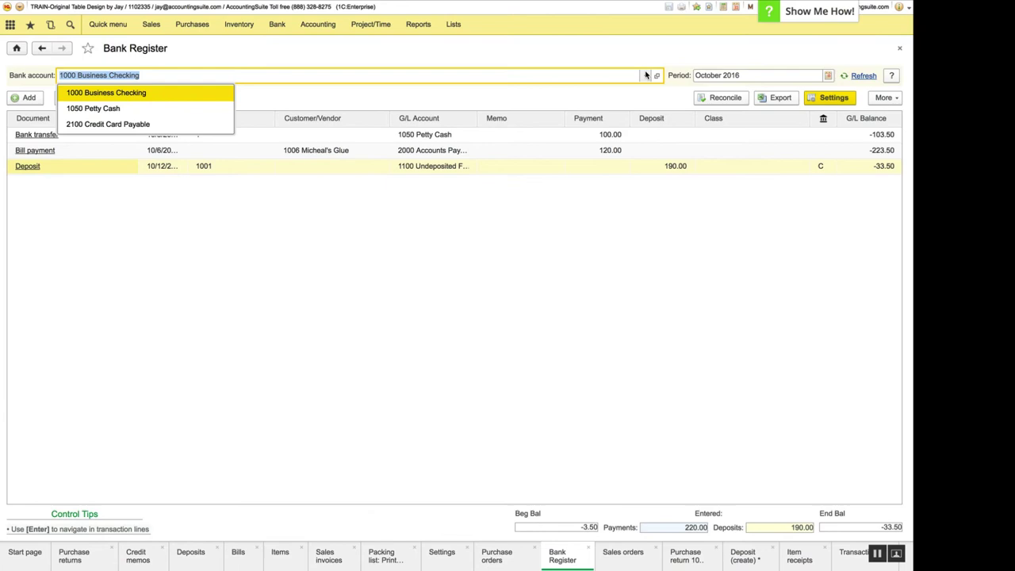
{"action": "left_click", "coordinate": [412, 60]}
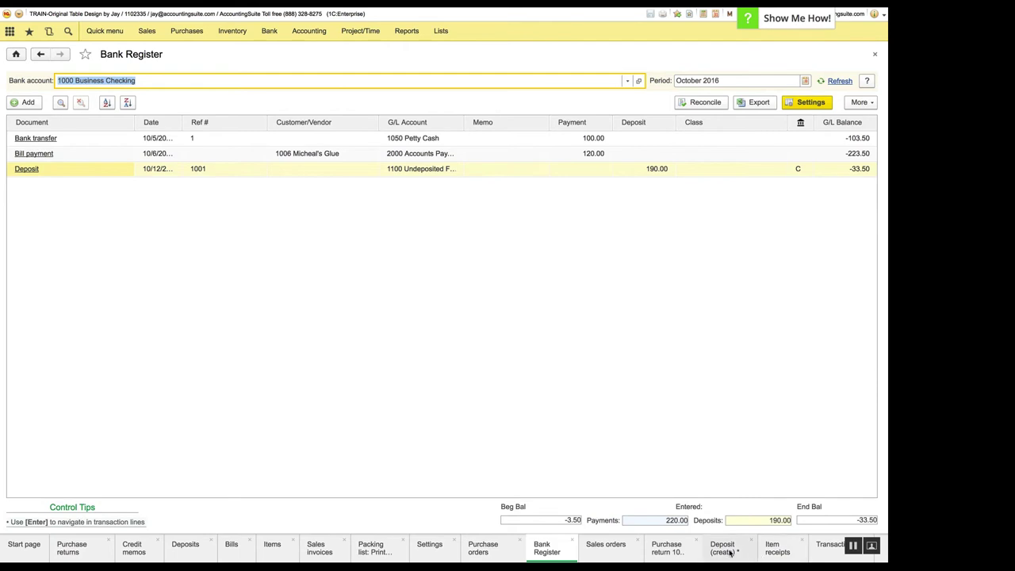
Open the email preview for sales order 1013 from the sales orders list and enter "Type" in the message body
{"action": "left_click", "coordinate": [606, 547]}
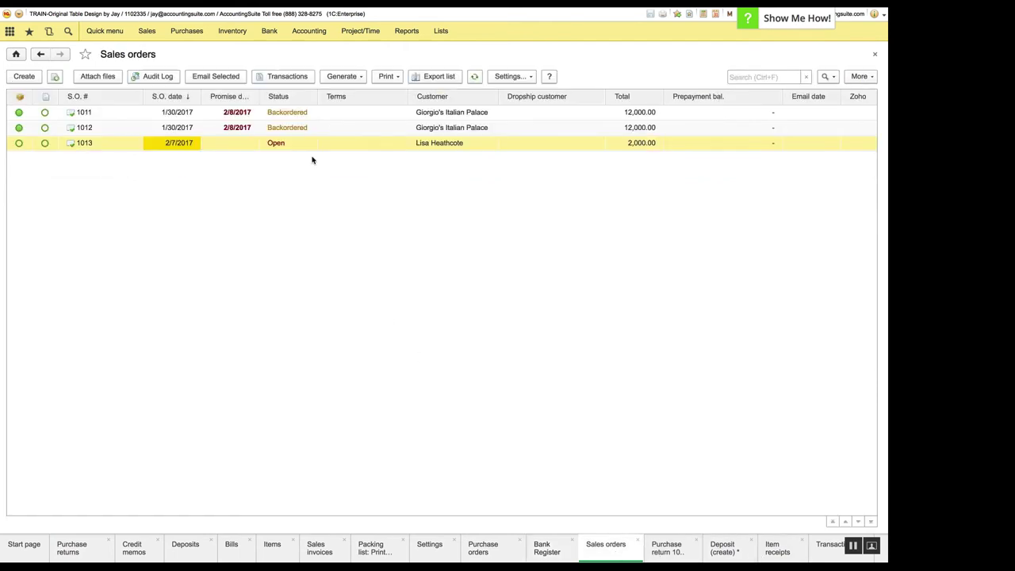
{"action": "left_click", "coordinate": [231, 78]}
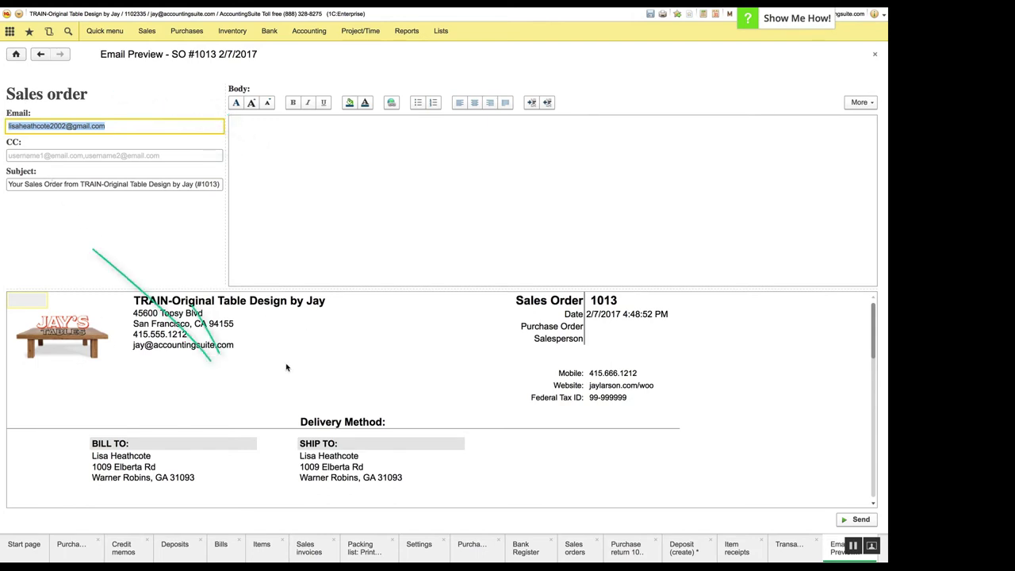
{"action": "left_click", "coordinate": [302, 210]}
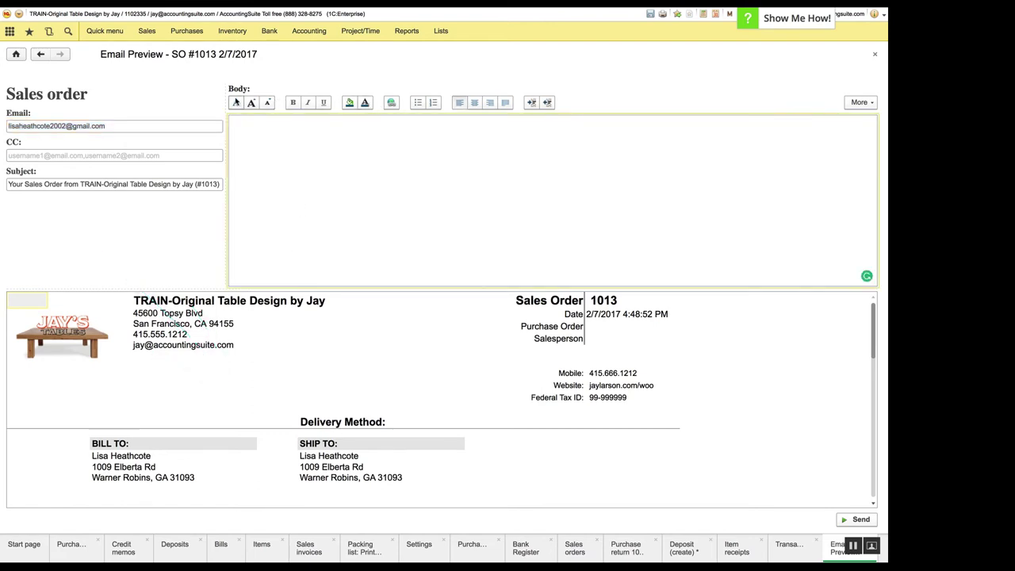
{"action": "left_click", "coordinate": [251, 136]}
{"action": "type", "text": "Type"}
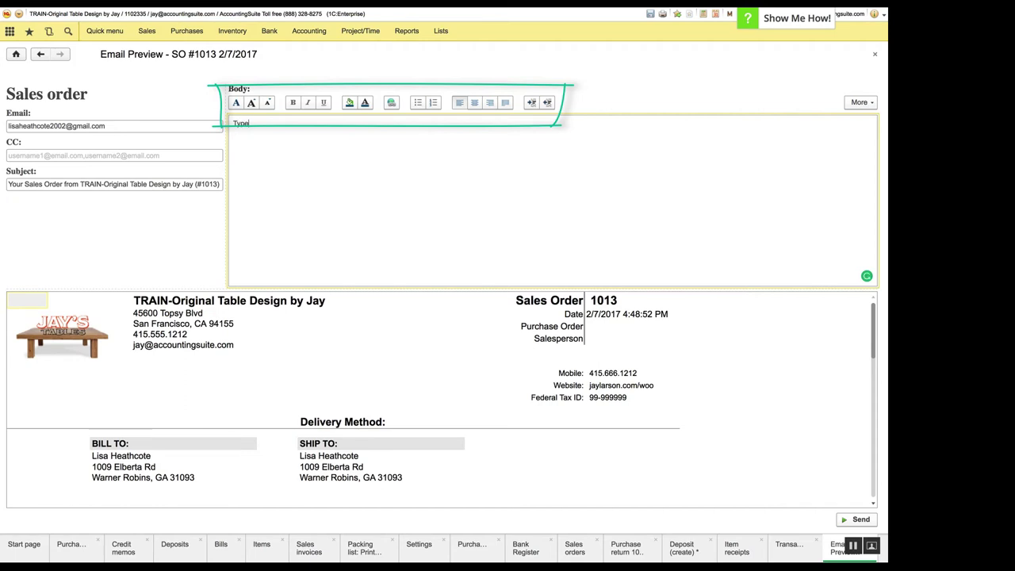
View the font, size and style options for the email body text, and leave them without applying a change
{"action": "left_click_drag", "start_coordinate": [252, 125], "coordinate": [229, 124]}
{"action": "left_click", "coordinate": [268, 104]}
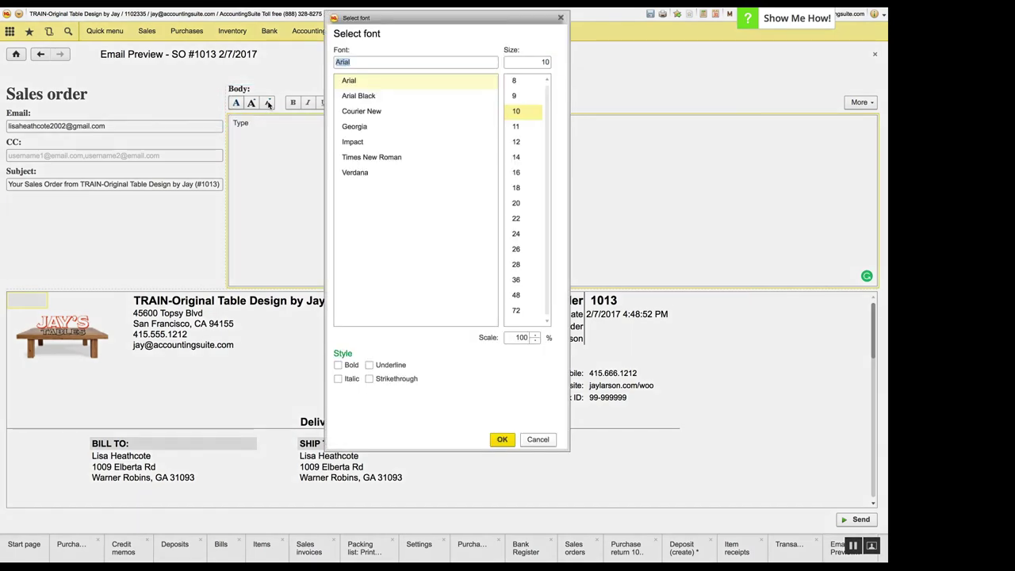
{"action": "left_click", "coordinate": [560, 17]}
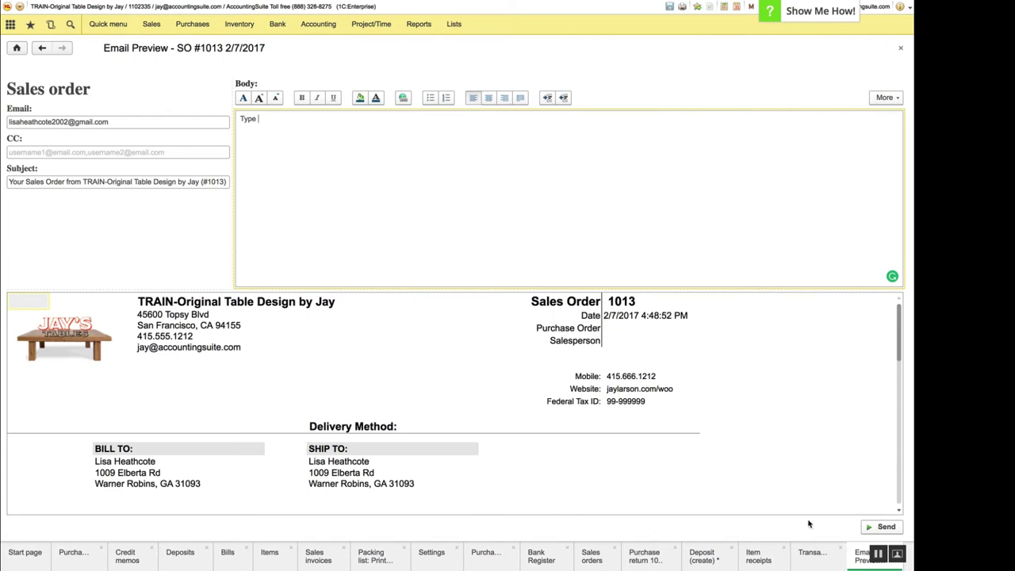
From the start page, view the data options for creating a test company/sandbox, and cancel its creation
{"action": "left_click", "coordinate": [5, 565]}
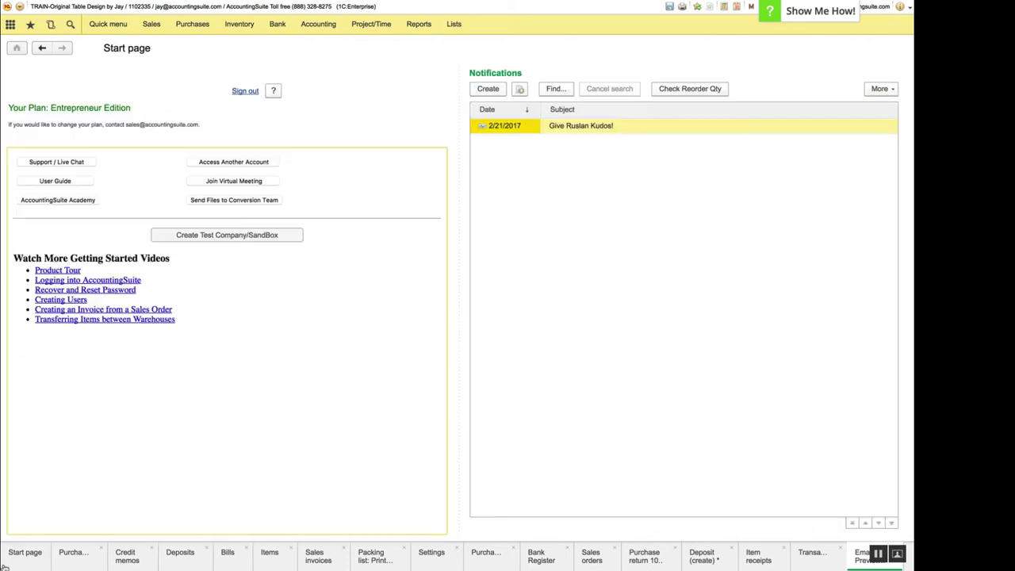
{"action": "left_click", "coordinate": [207, 236]}
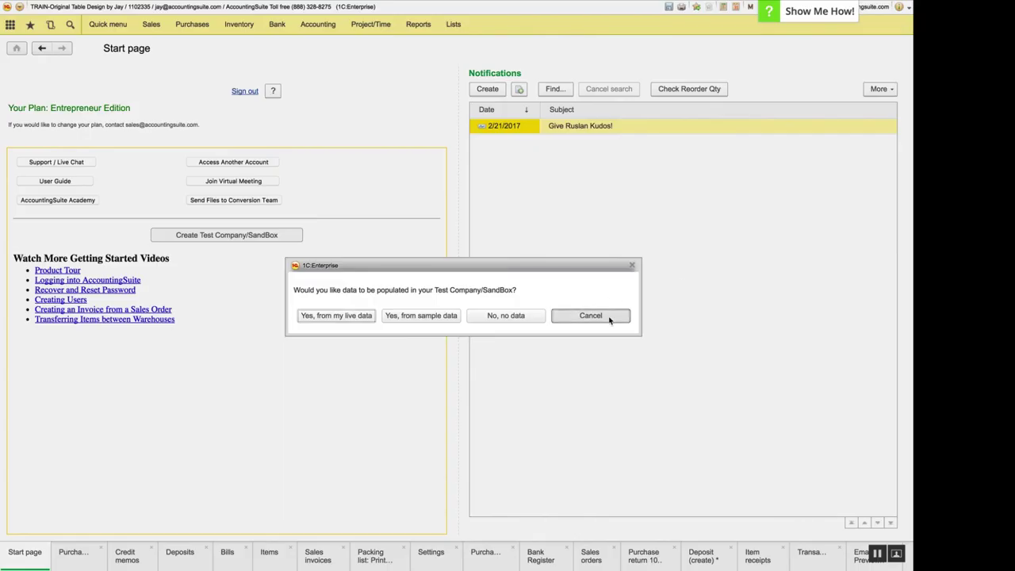
{"action": "left_click", "coordinate": [609, 317]}
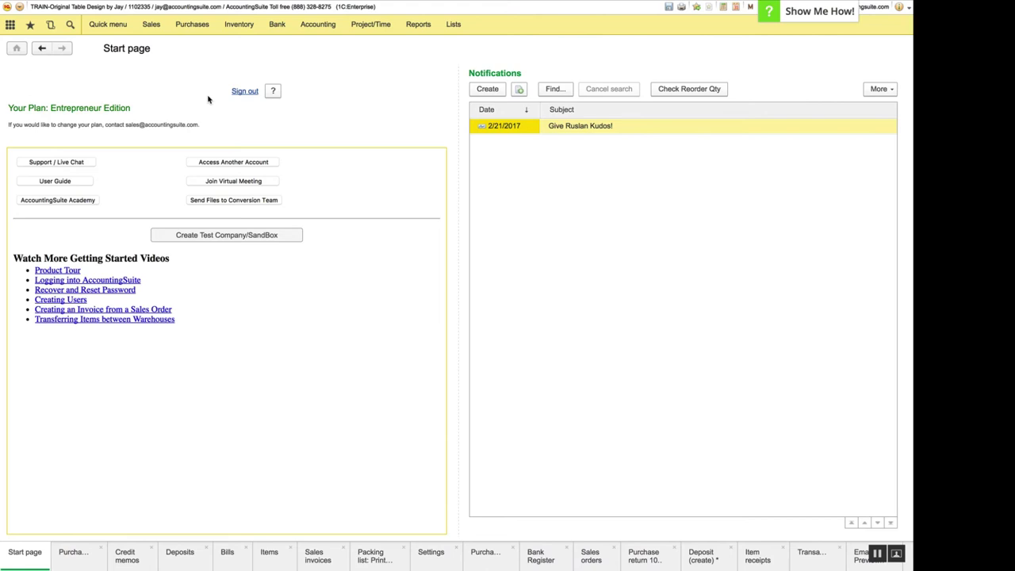
Open shipment 1002 dated 11/2/2016 from the shipments list and start generating a shipping label from its shipping details
{"action": "left_click", "coordinate": [157, 28]}
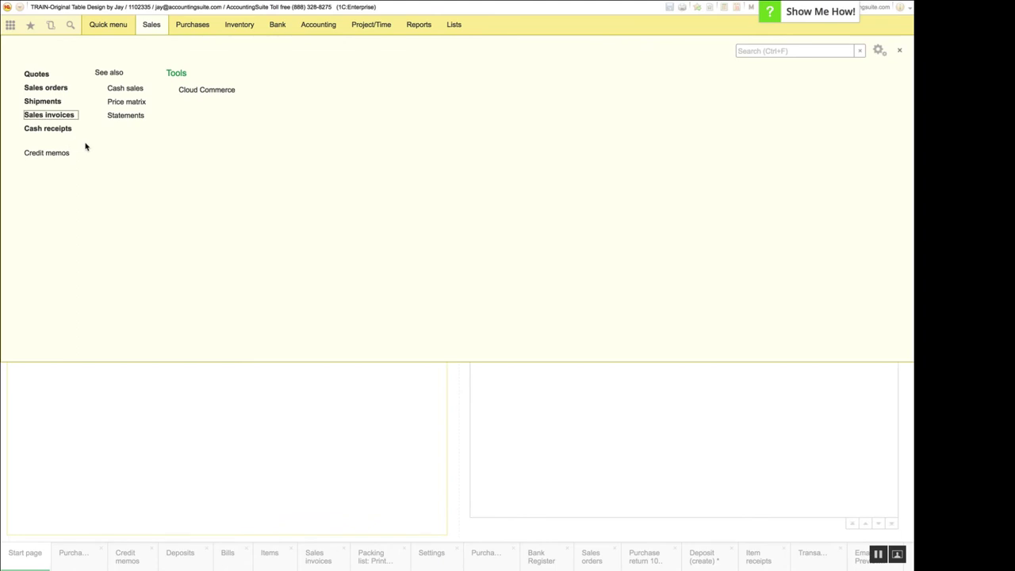
{"action": "left_click", "coordinate": [42, 102]}
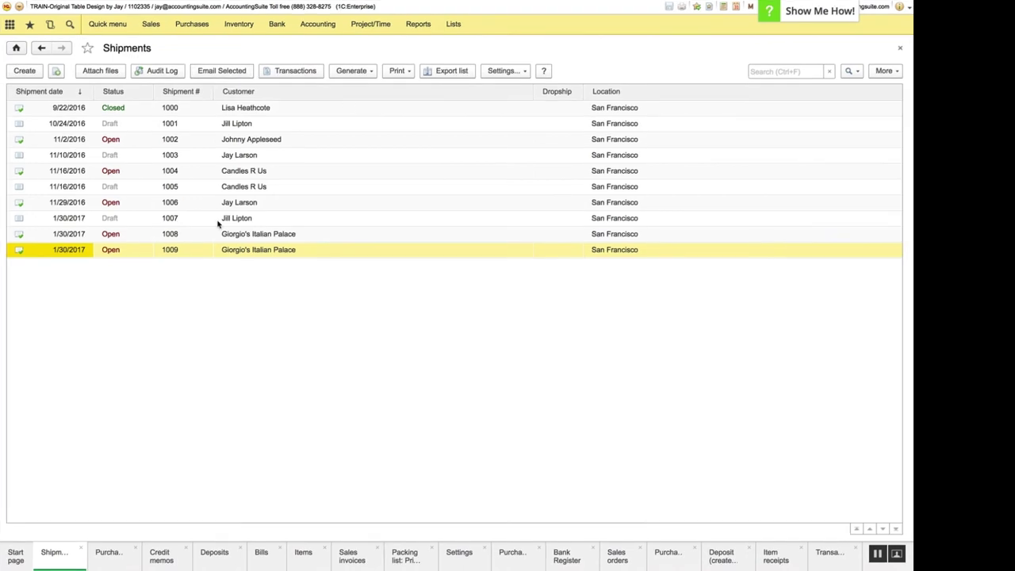
{"action": "left_click", "coordinate": [255, 249]}
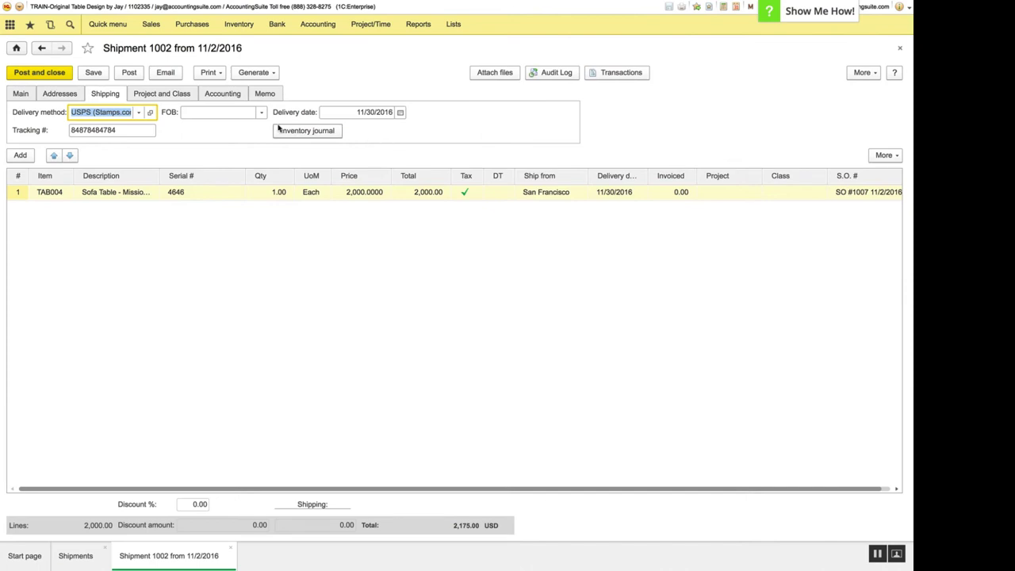
{"action": "left_click", "coordinate": [255, 72]}
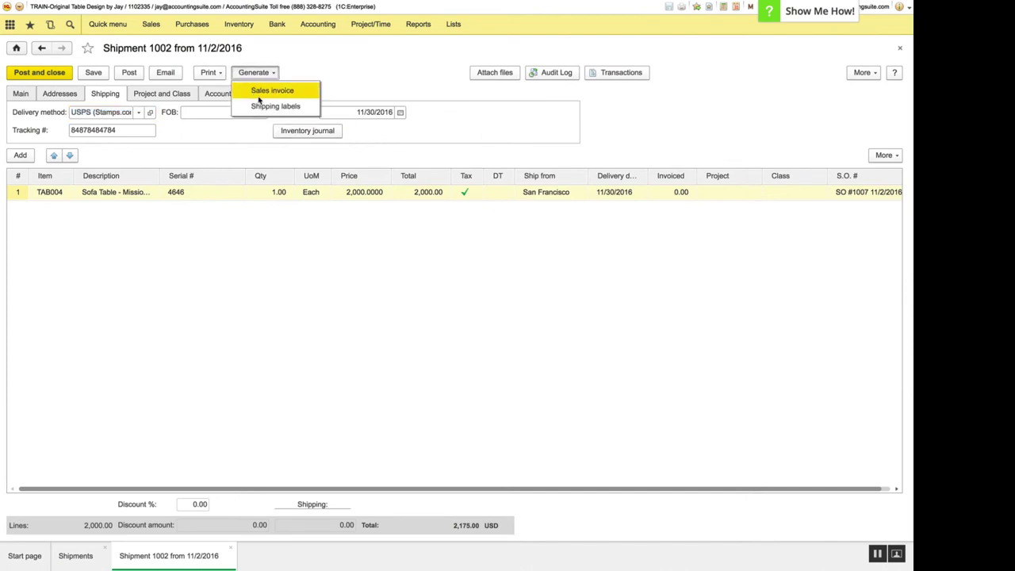
{"action": "left_click", "coordinate": [264, 107]}
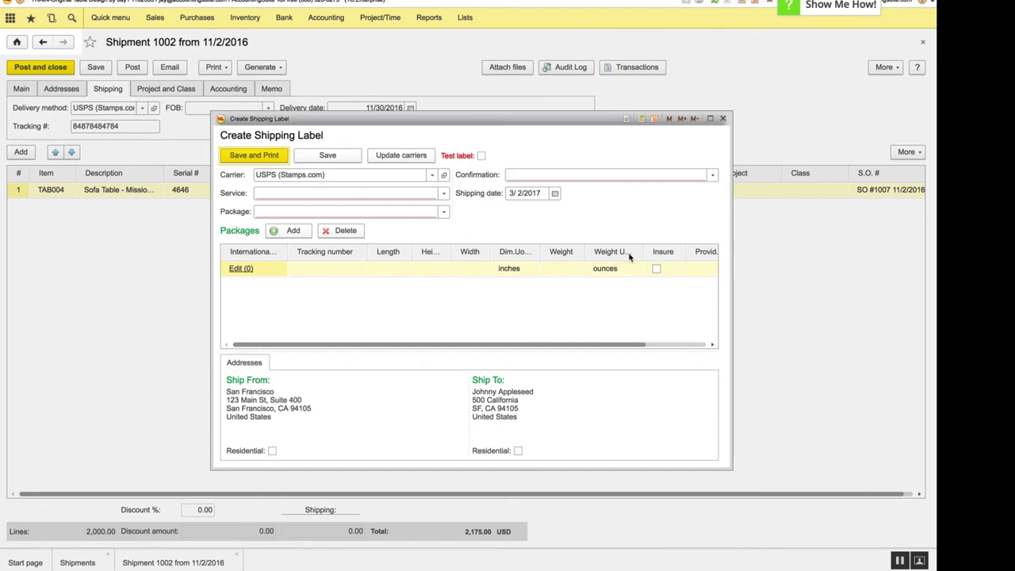
Widen the Weight UoM column and set the label's service to USPS Priority Mail, package to Flat Rate Envelope and confirmation to Delivery
{"action": "left_click_drag", "start_coordinate": [643, 250], "coordinate": [659, 249]}
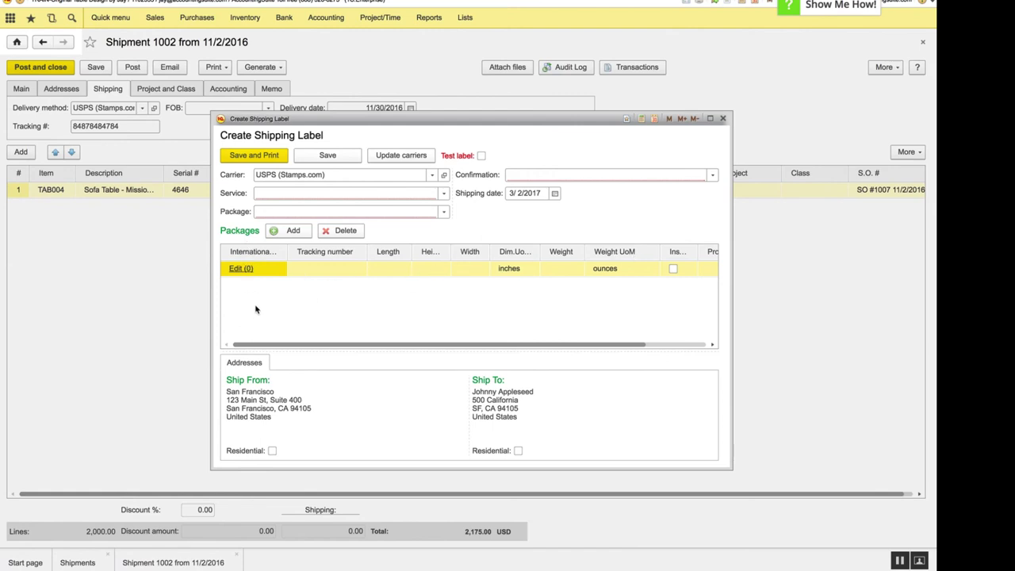
{"action": "left_click", "coordinate": [444, 193]}
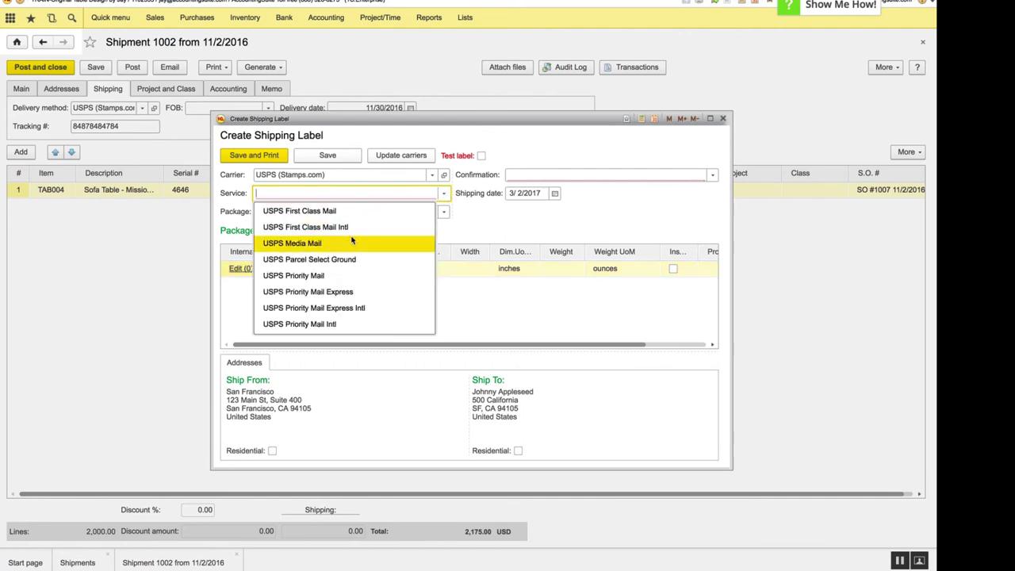
{"action": "left_click", "coordinate": [348, 274]}
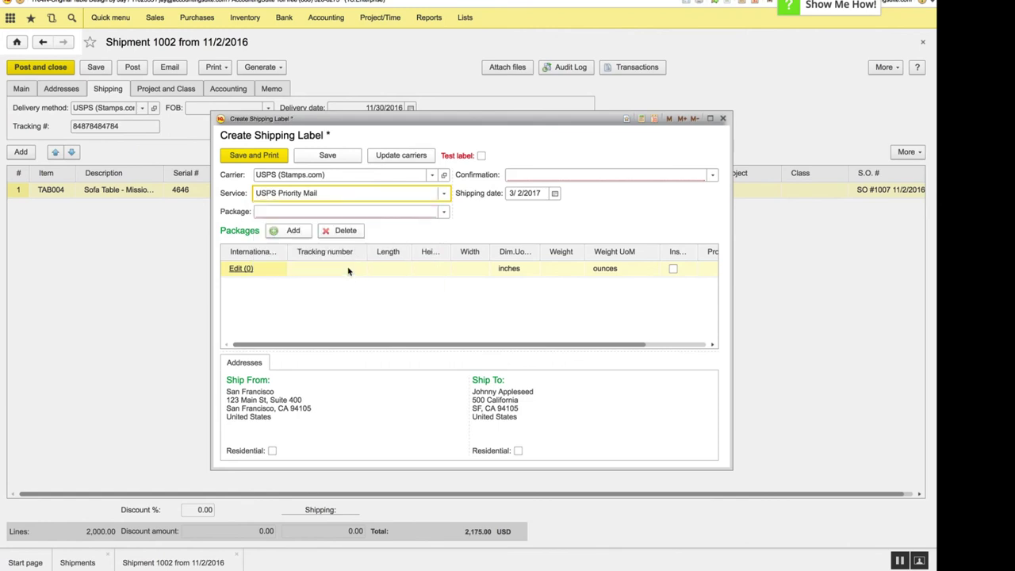
{"action": "left_click", "coordinate": [445, 213]}
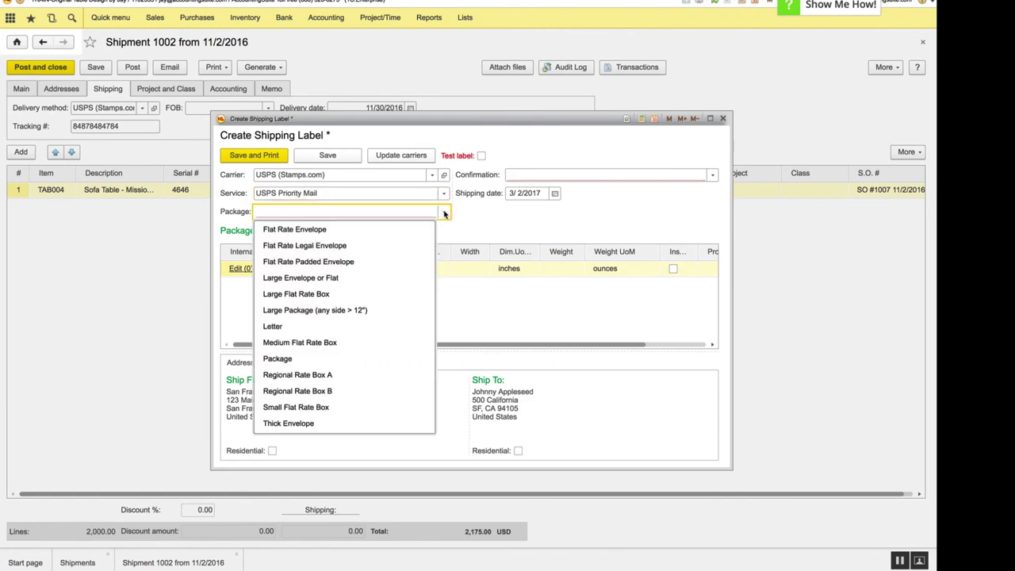
{"action": "left_click", "coordinate": [358, 232]}
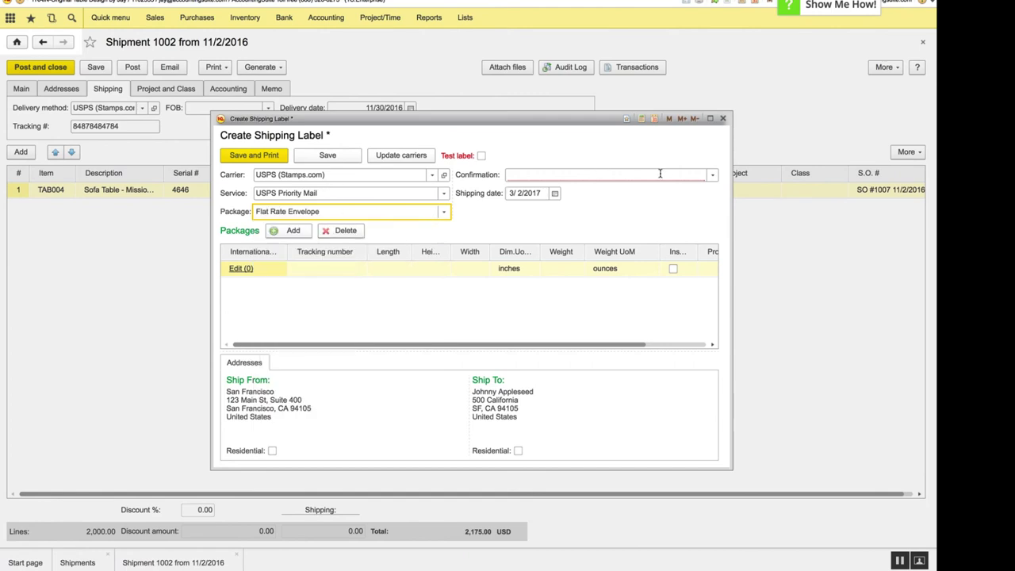
{"action": "left_click", "coordinate": [712, 175]}
{"action": "left_click", "coordinate": [576, 217]}
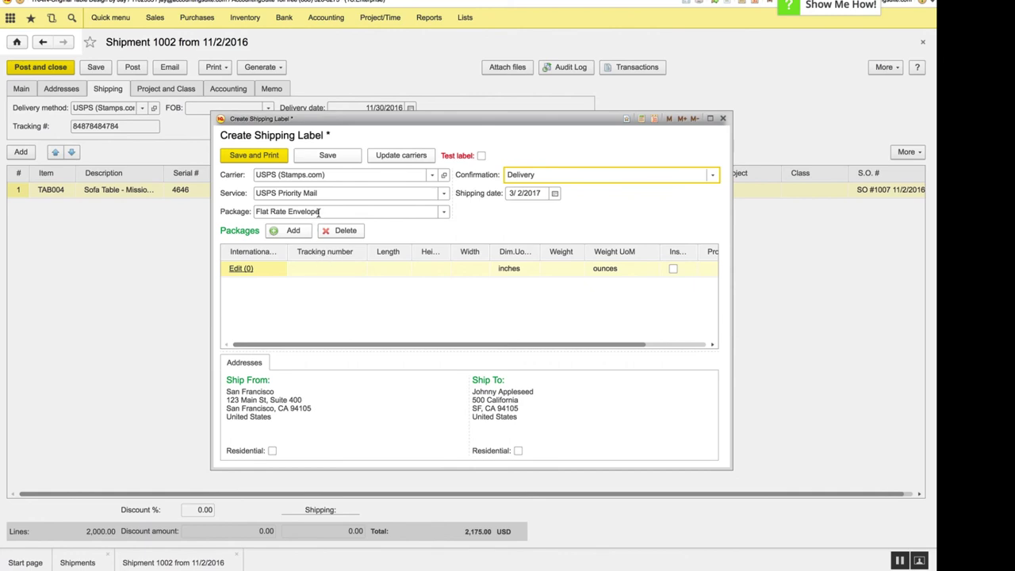
Change the label's package type to Package and save the shipping label without entering package dimensions
{"action": "left_click", "coordinate": [432, 268]}
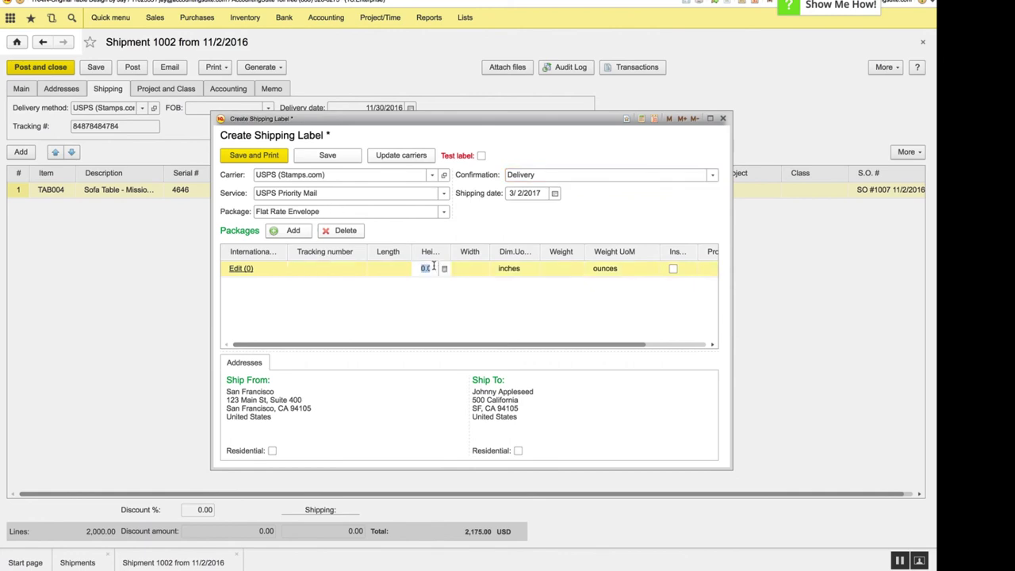
{"action": "left_click", "coordinate": [425, 268]}
{"action": "left_click", "coordinate": [444, 213]}
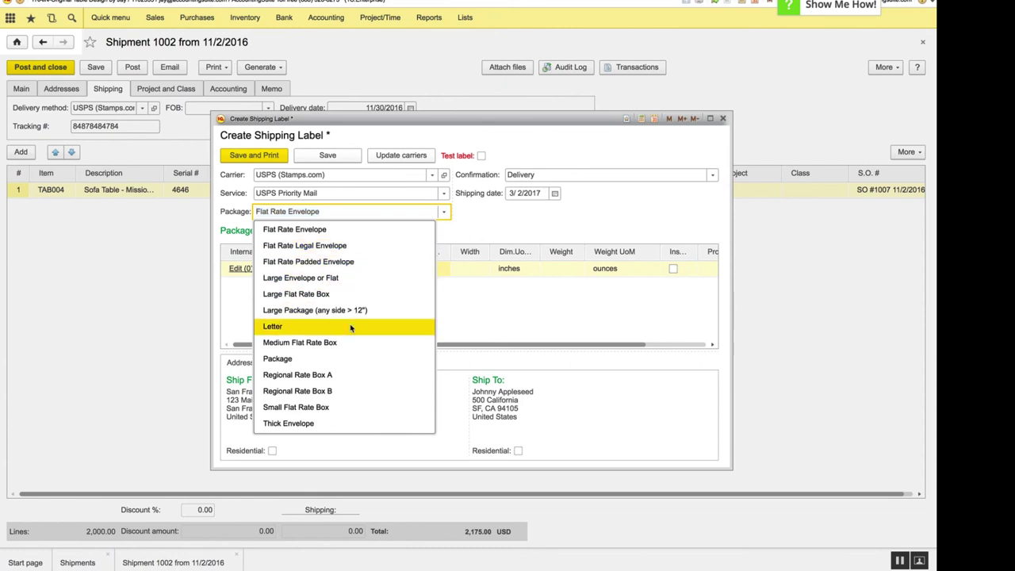
{"action": "left_click", "coordinate": [345, 358]}
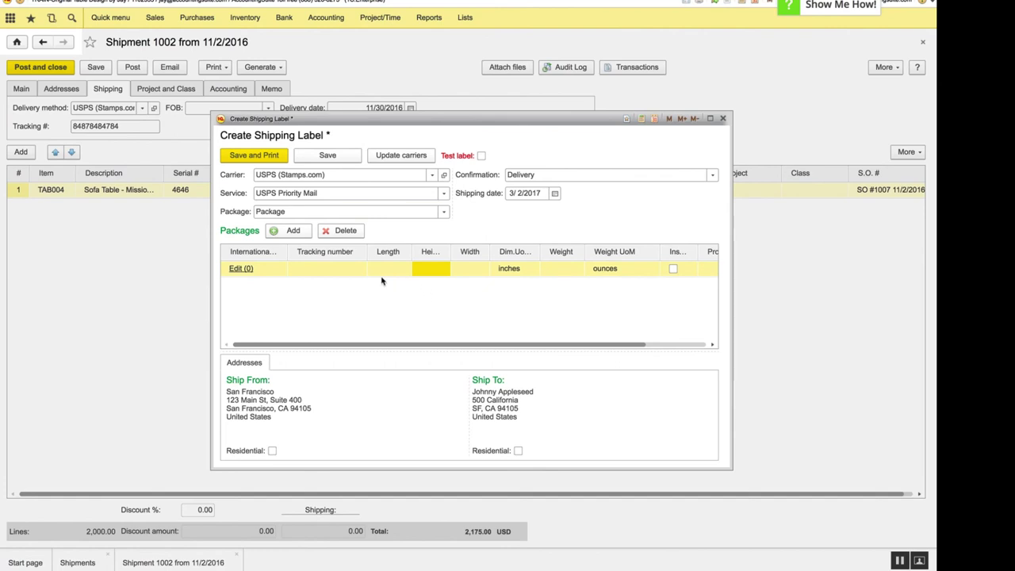
{"action": "left_click", "coordinate": [309, 163]}
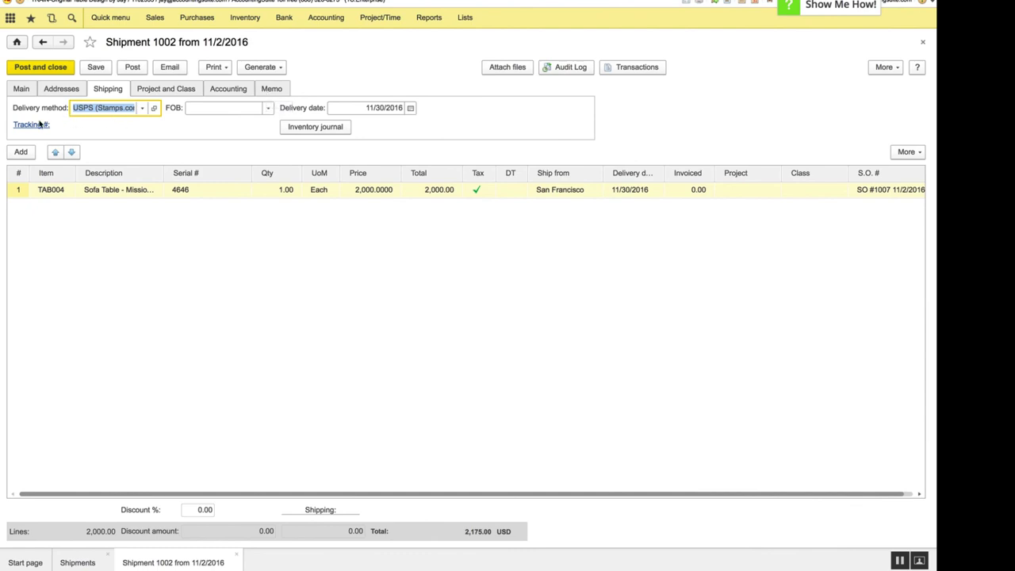
Reopen the saved label from the shipment's tracking details, try to save and print it, and save it without printing
{"action": "left_click", "coordinate": [37, 129]}
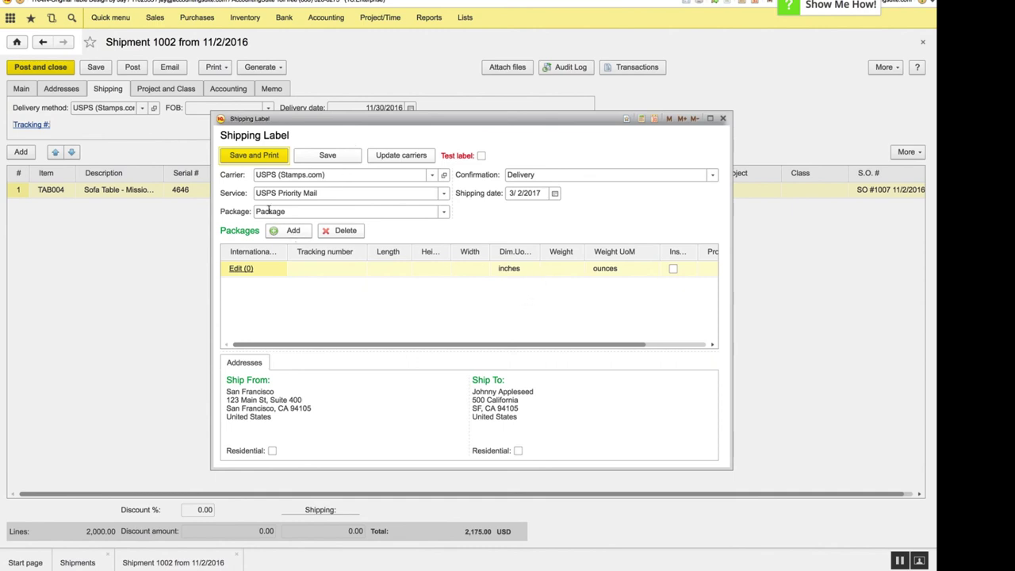
{"action": "left_click", "coordinate": [273, 155]}
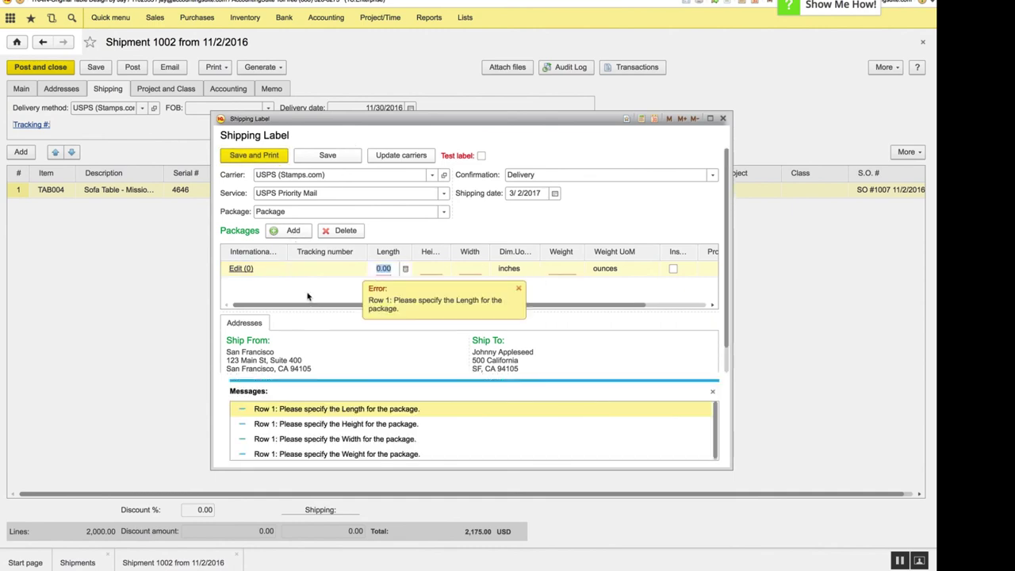
{"action": "left_click", "coordinate": [349, 424]}
{"action": "left_click", "coordinate": [353, 436]}
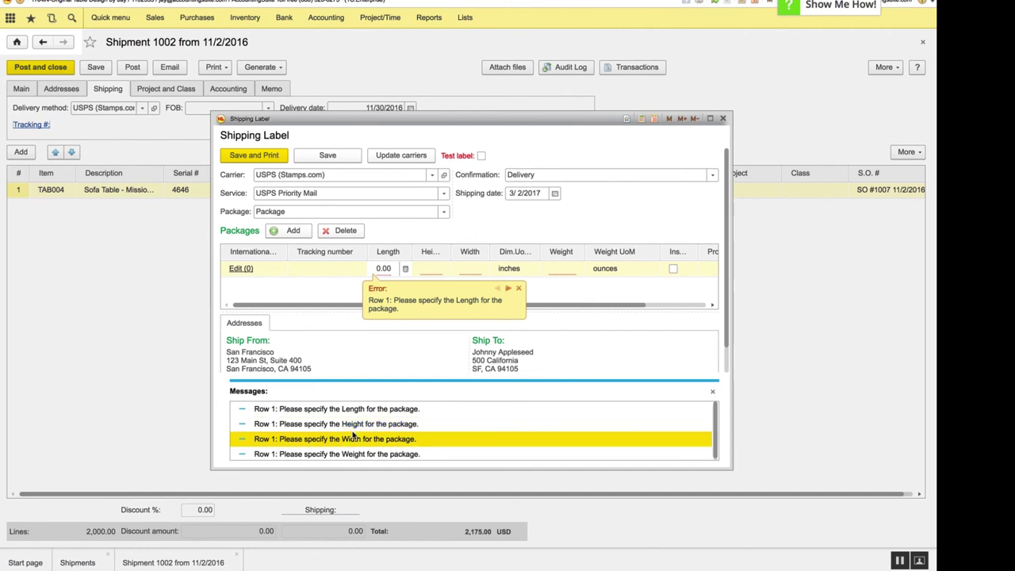
{"action": "left_click", "coordinate": [346, 411]}
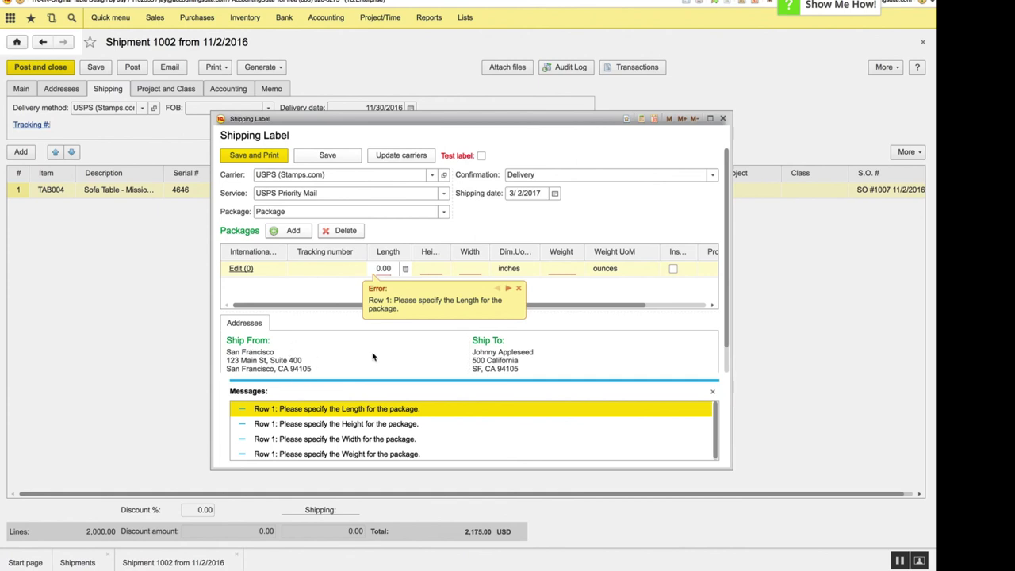
{"action": "left_click", "coordinate": [317, 156]}
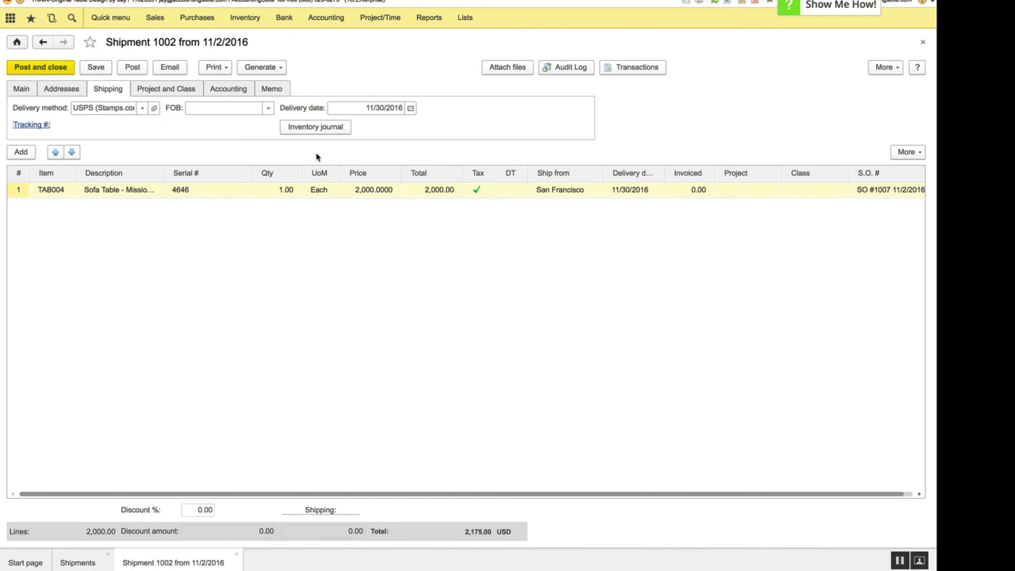
View the shipment's ship-to address choices without changing them, and reopen the saved shipping label from the shipping details
{"action": "left_click", "coordinate": [70, 92]}
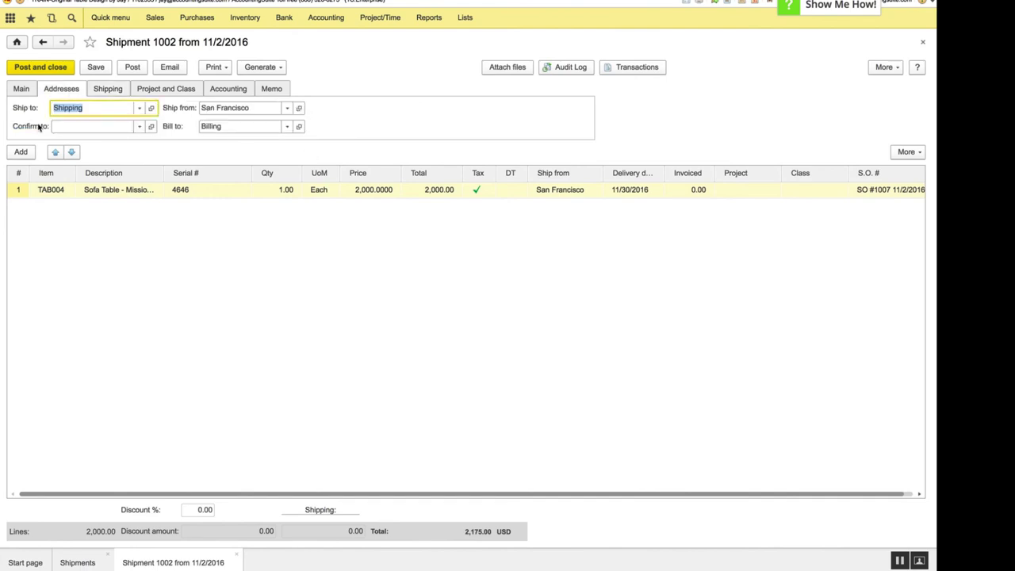
{"action": "left_click", "coordinate": [140, 108]}
{"action": "left_click", "coordinate": [140, 108]}
{"action": "left_click", "coordinate": [108, 88]}
{"action": "left_click", "coordinate": [30, 127]}
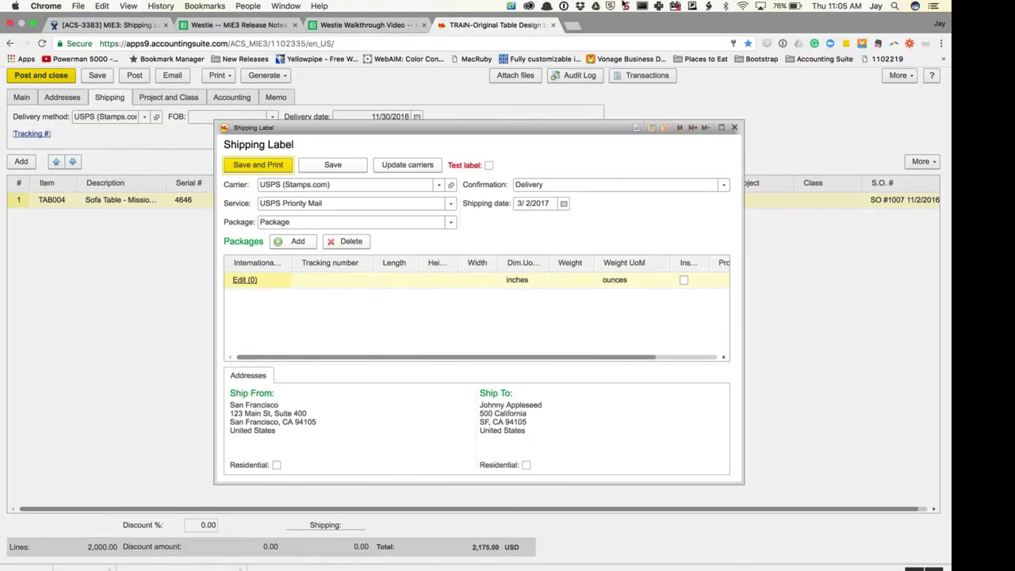